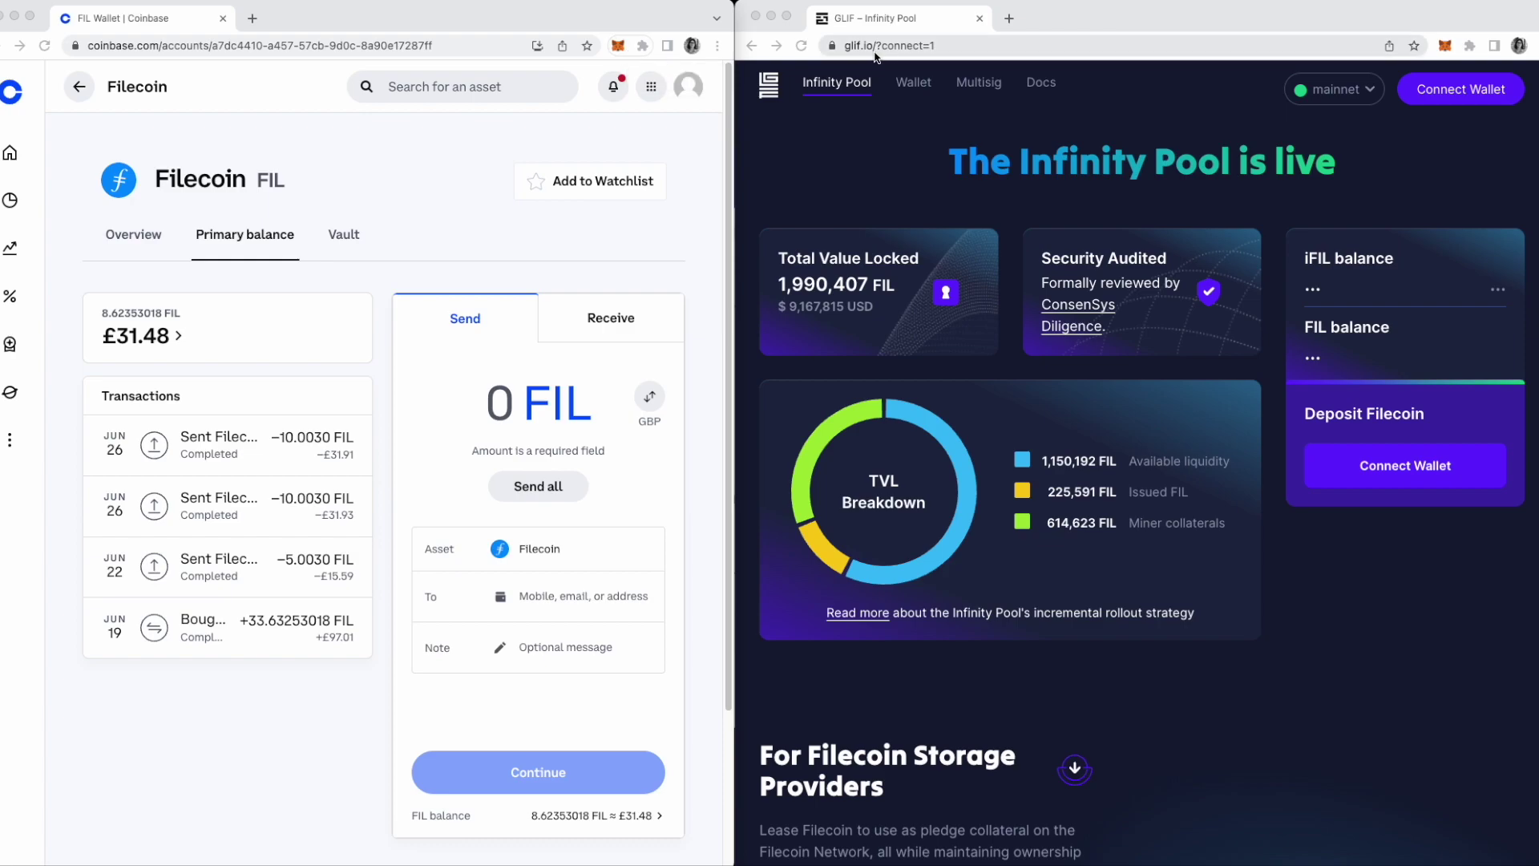
Step: Connect MetaMask and approve adding and switching to the Filecoin Mainnet network
click(1420, 94)
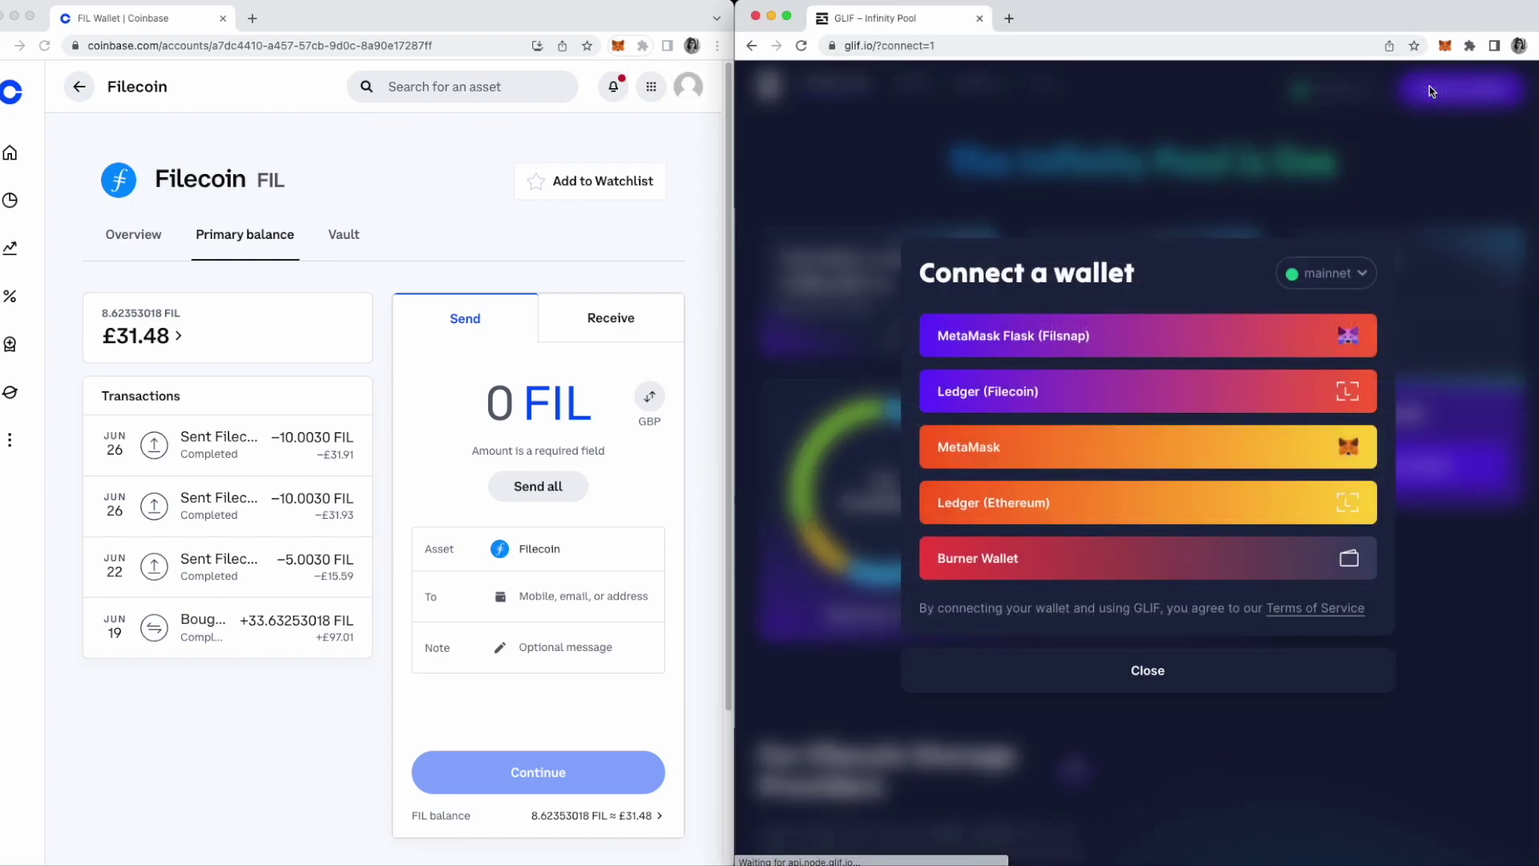
click(1102, 462)
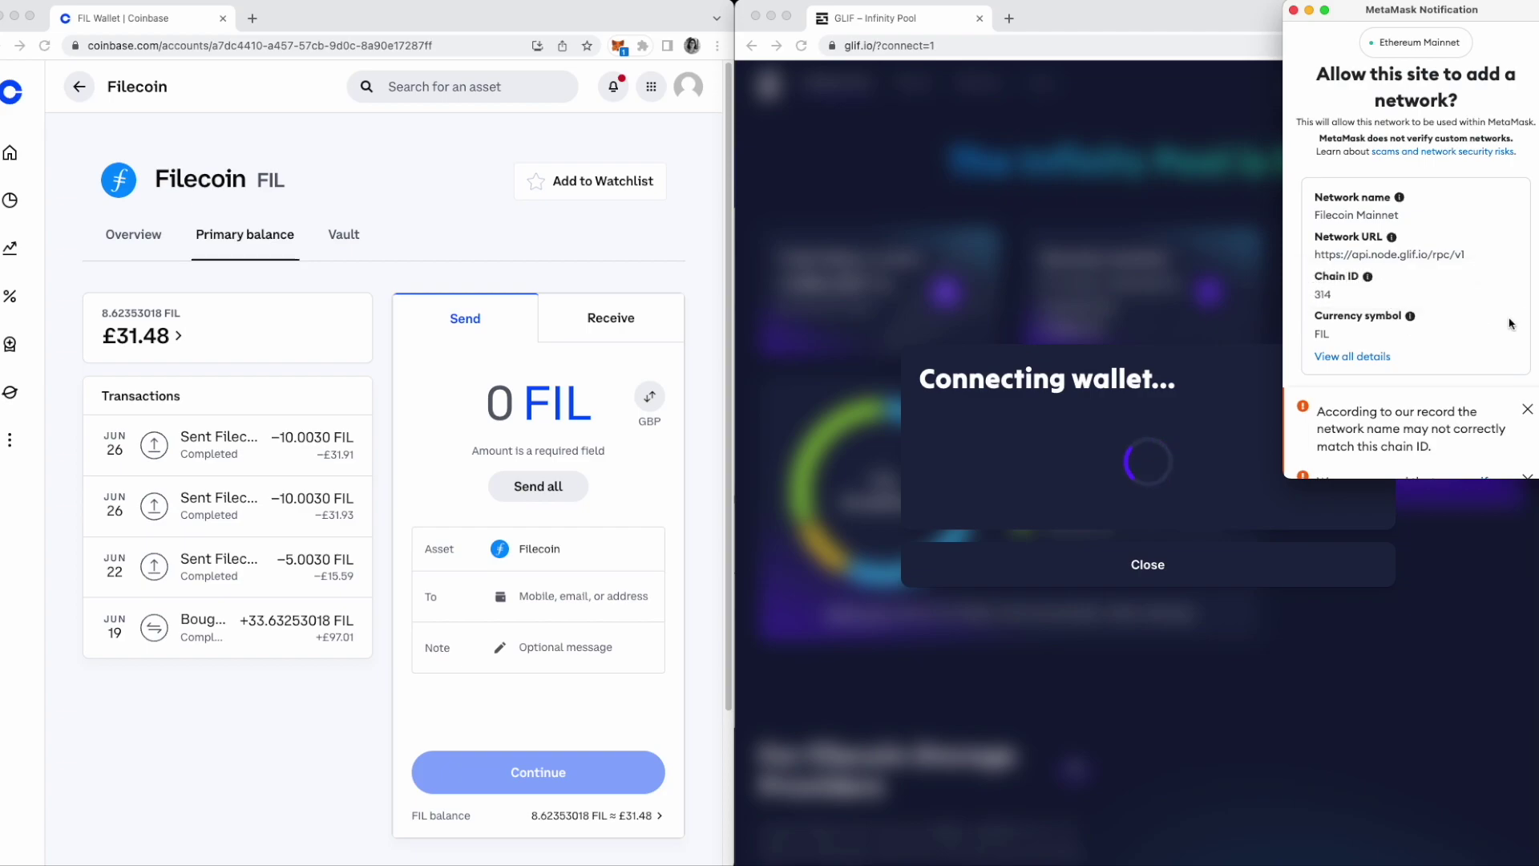
scroll(1510, 323, down, 3)
click(1495, 449)
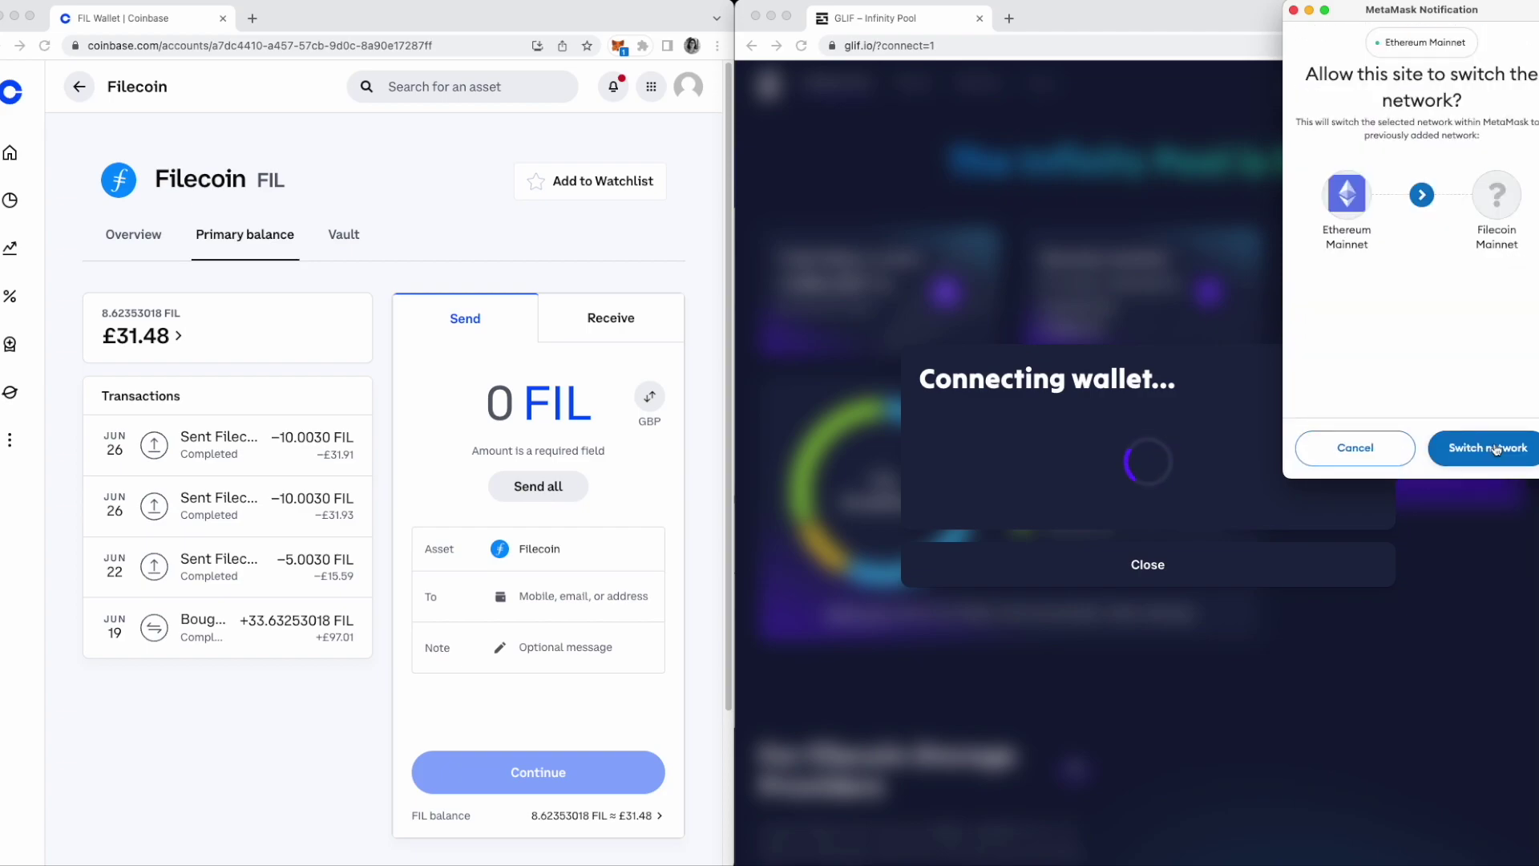
click(1496, 449)
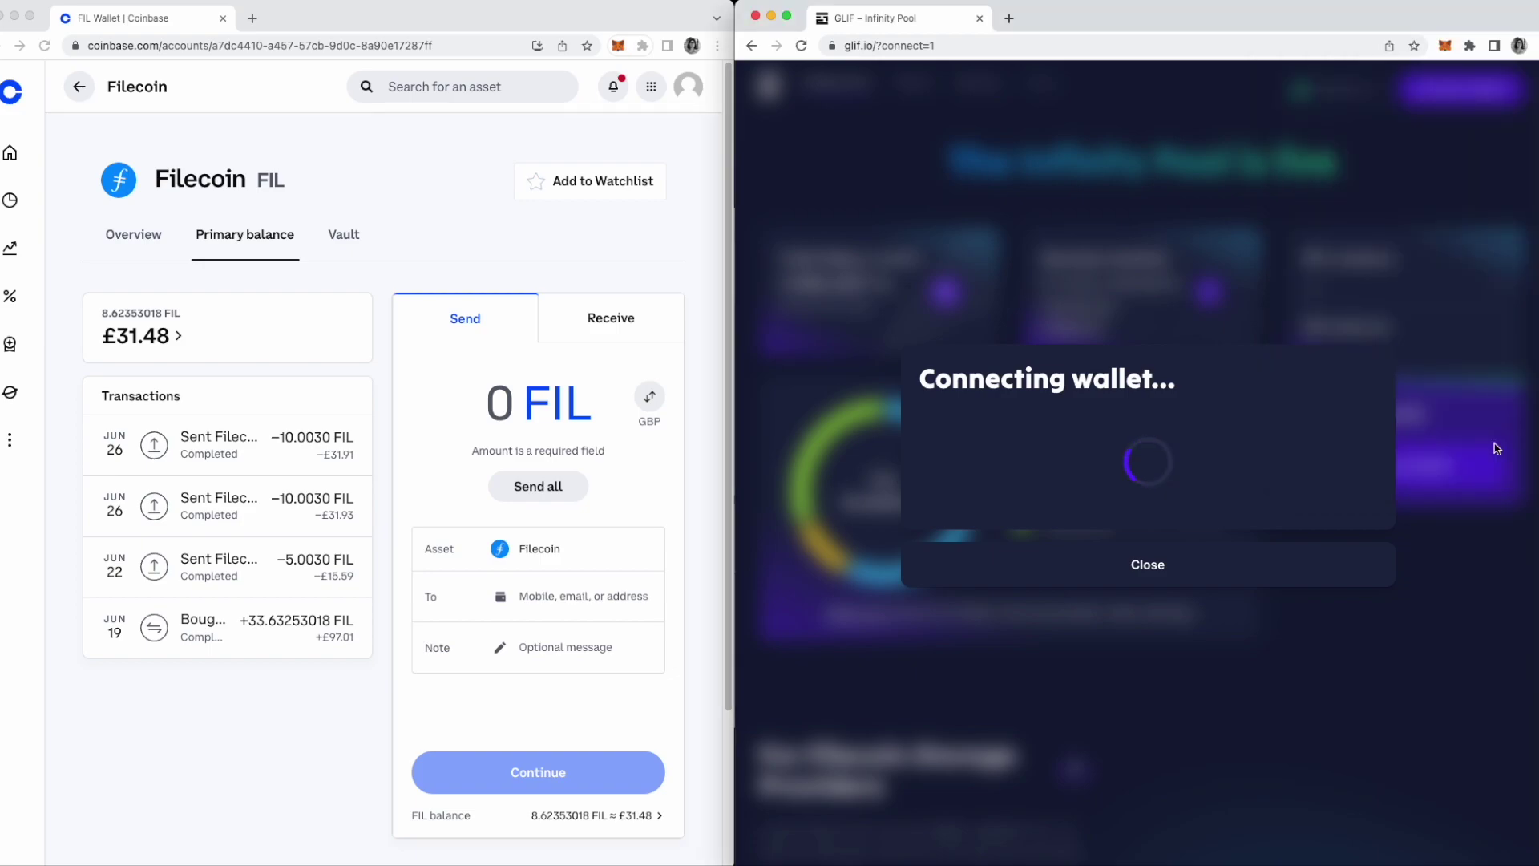
Step: In MetaMask, switch to Ethereum Mainnet and back to Filecoin Mainnet, showing 0 FIL
click(1443, 46)
click(1332, 88)
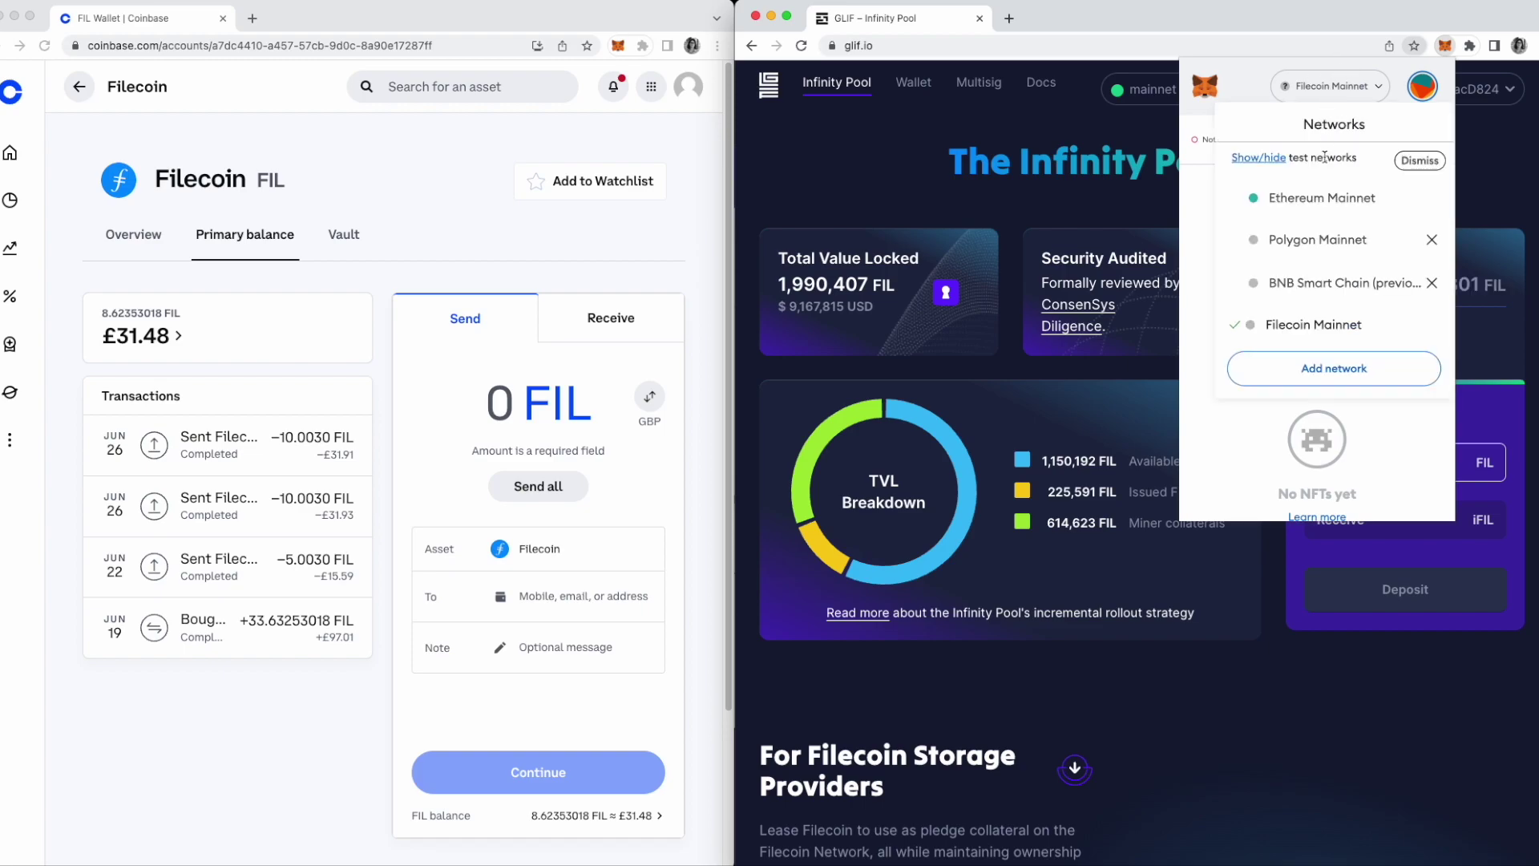
click(1318, 199)
click(1339, 82)
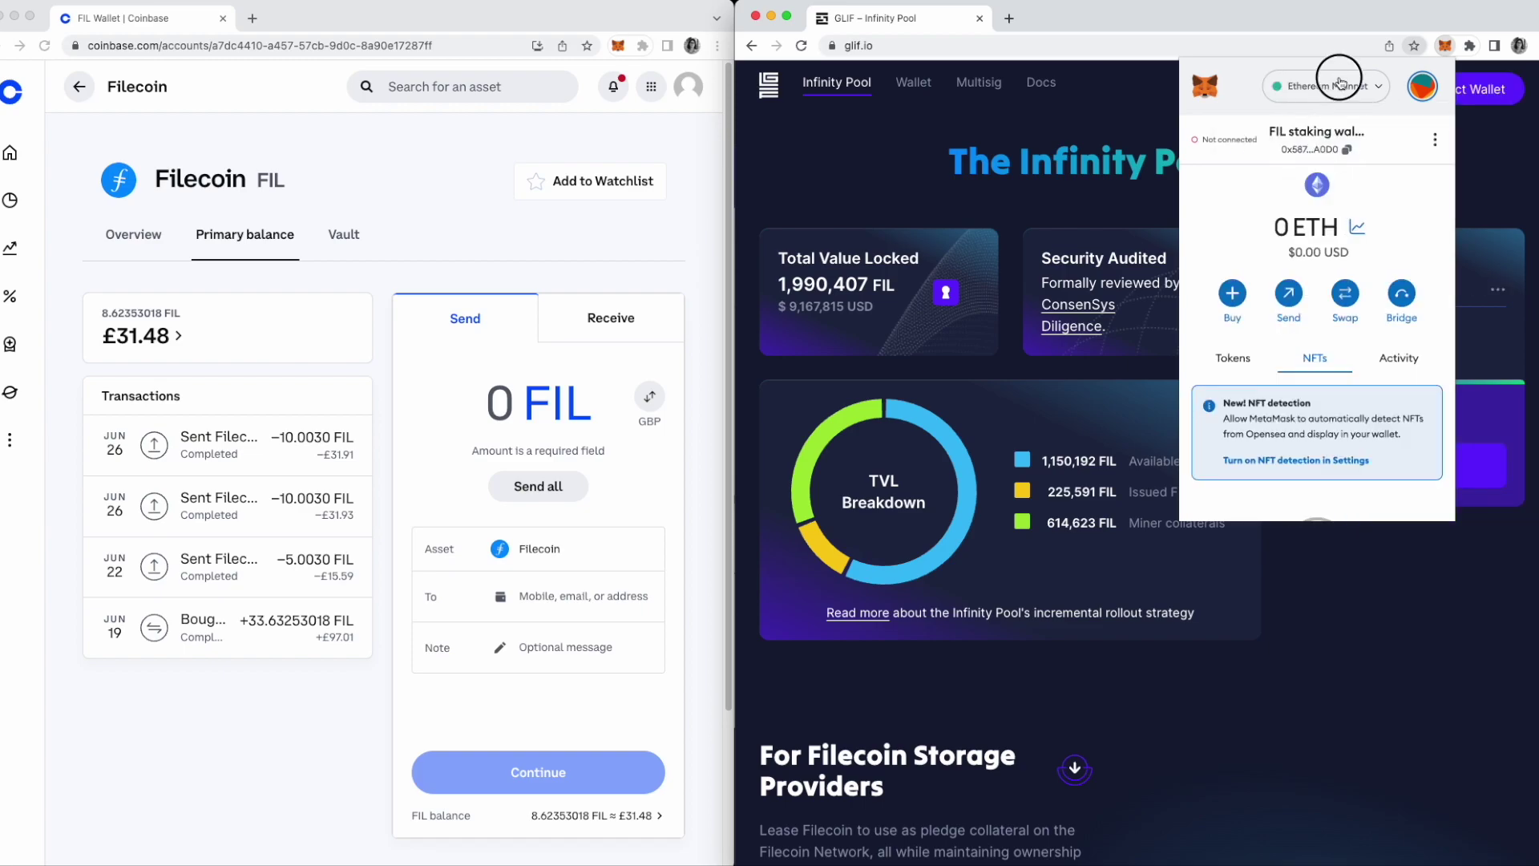
click(1328, 324)
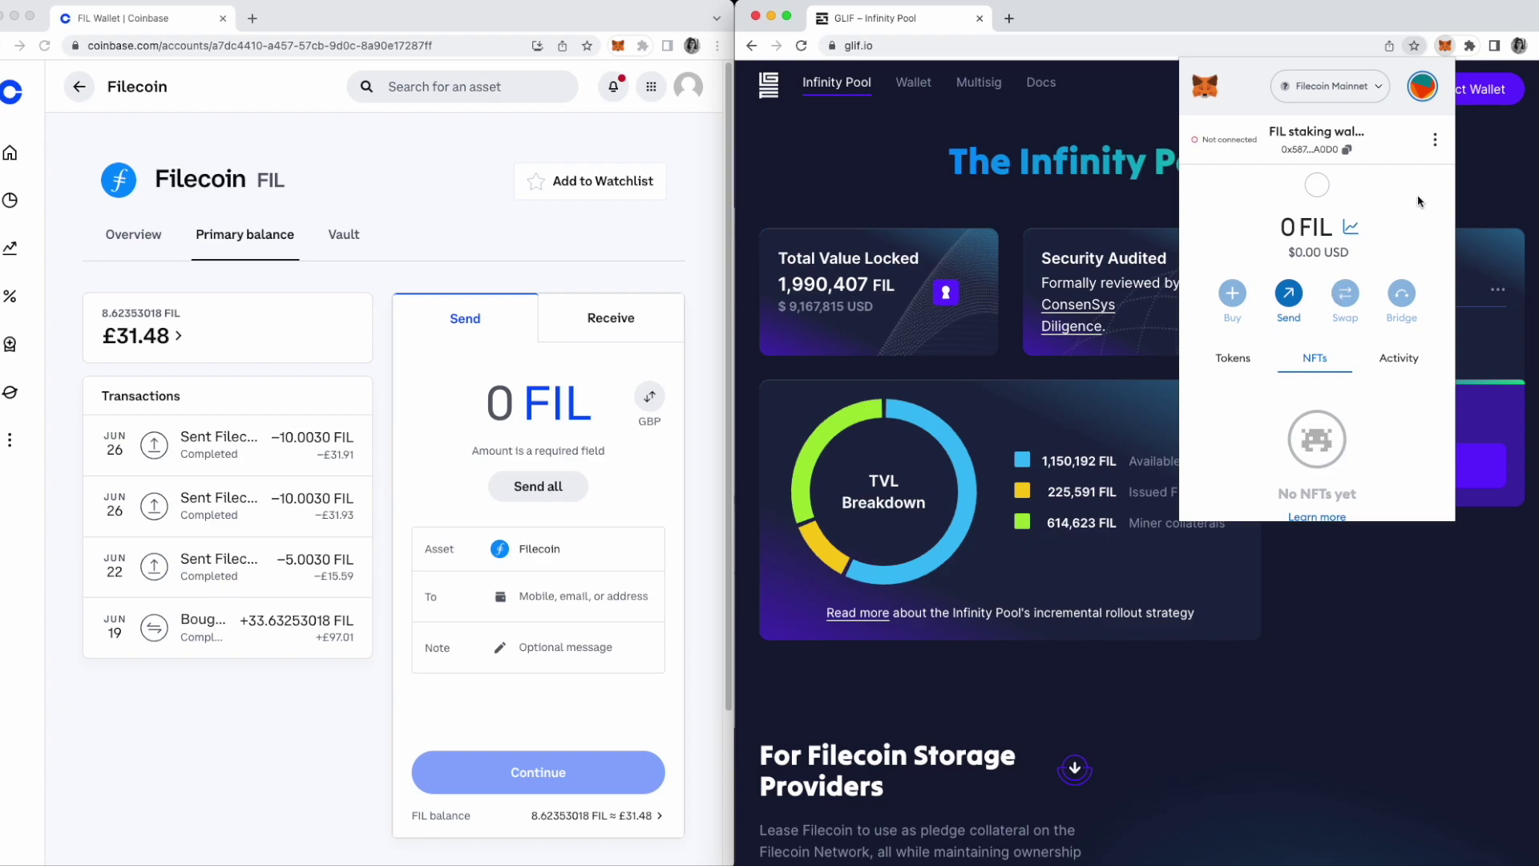
Step: Enter 5 FIL as the amount in Coinbase's send form
click(622, 484)
click(491, 400)
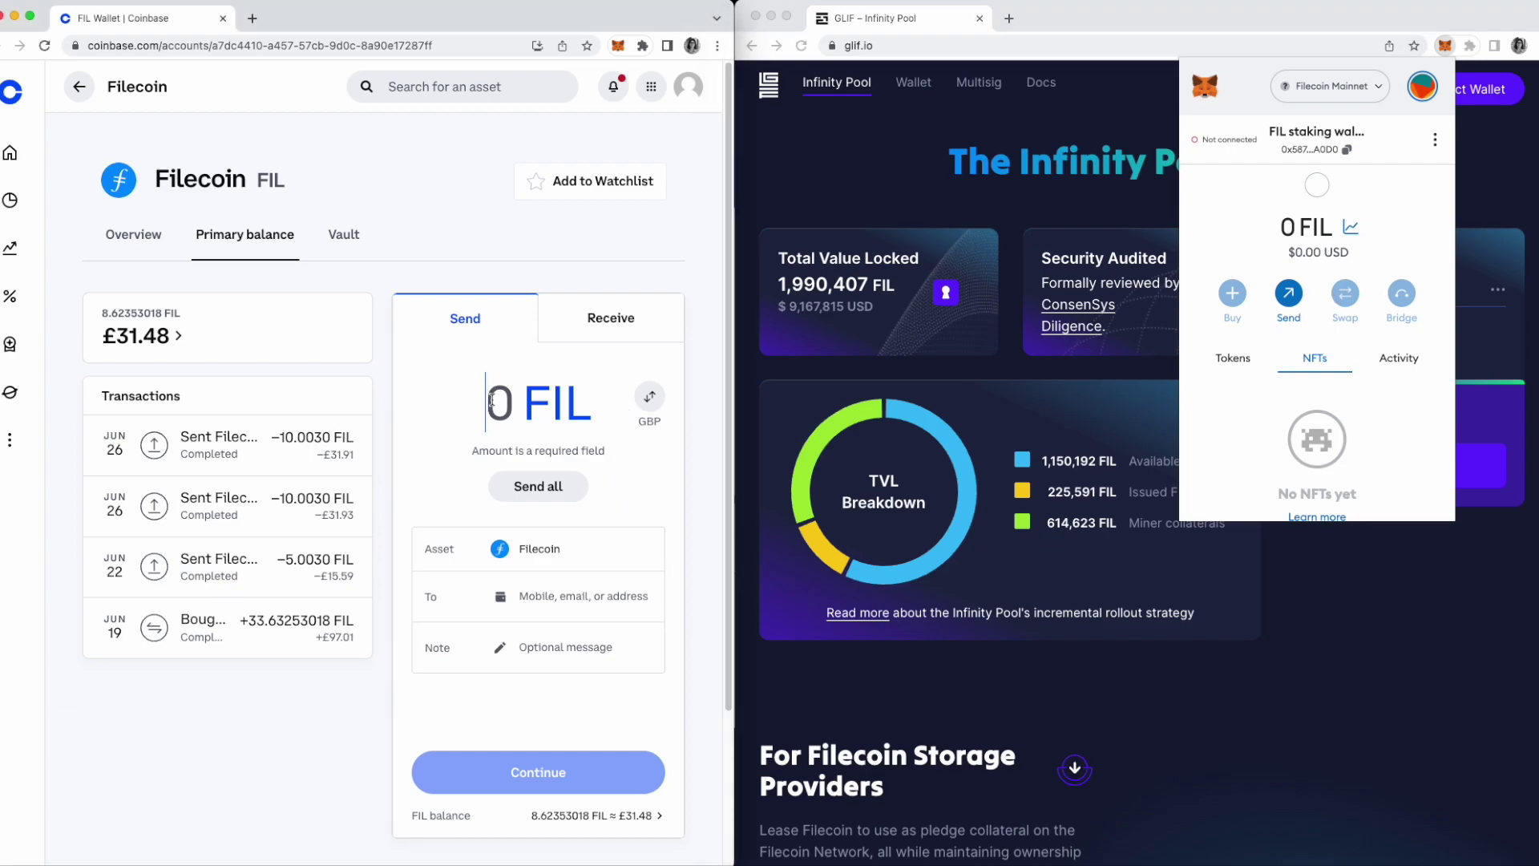
text(5)
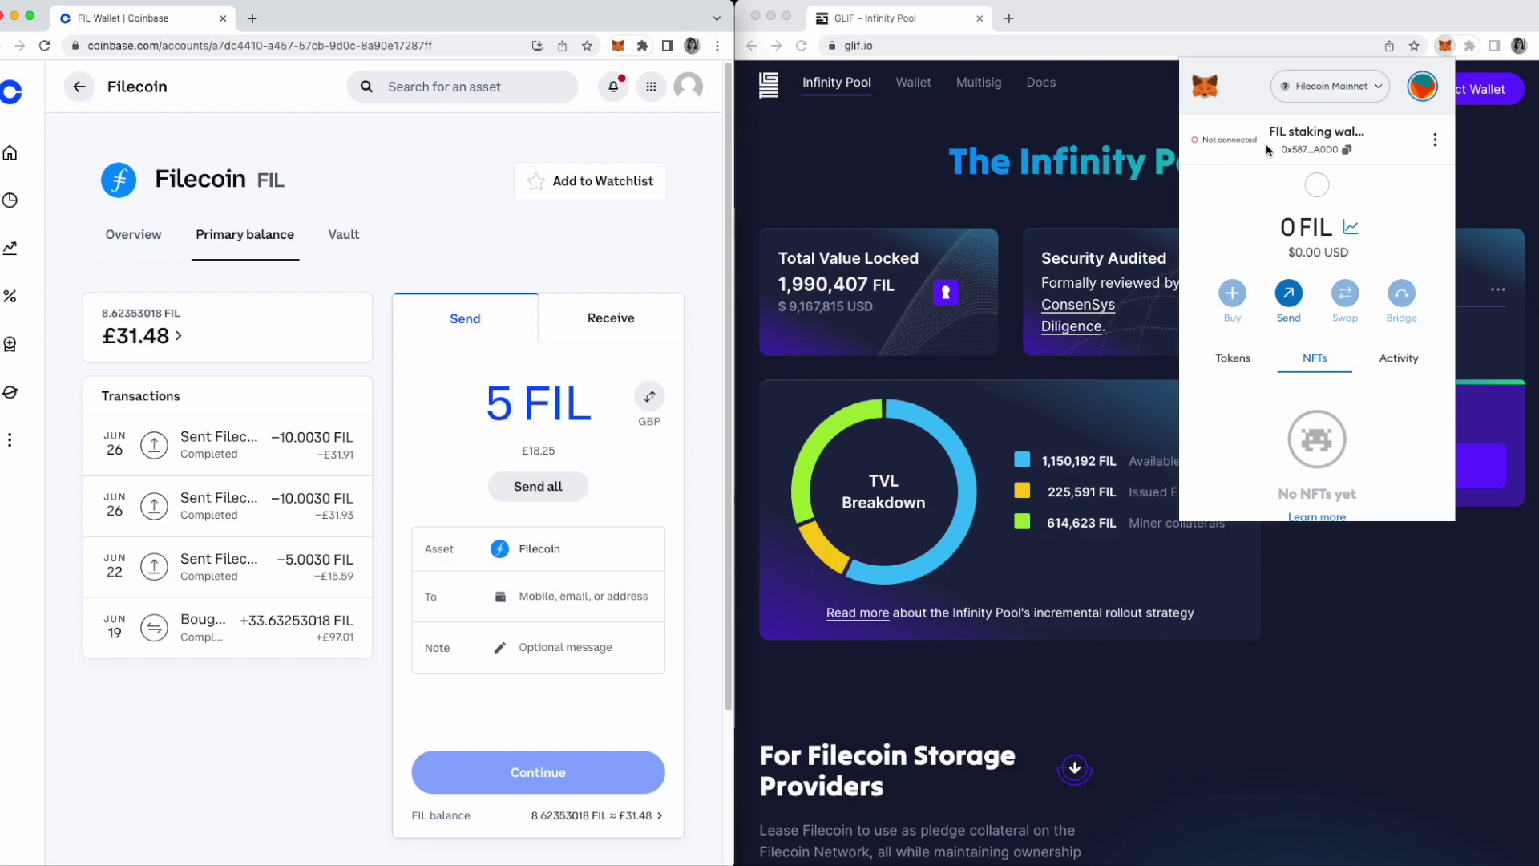
Step: Copy the MetaMask address and paste it as the Coinbase recipient
click(1330, 140)
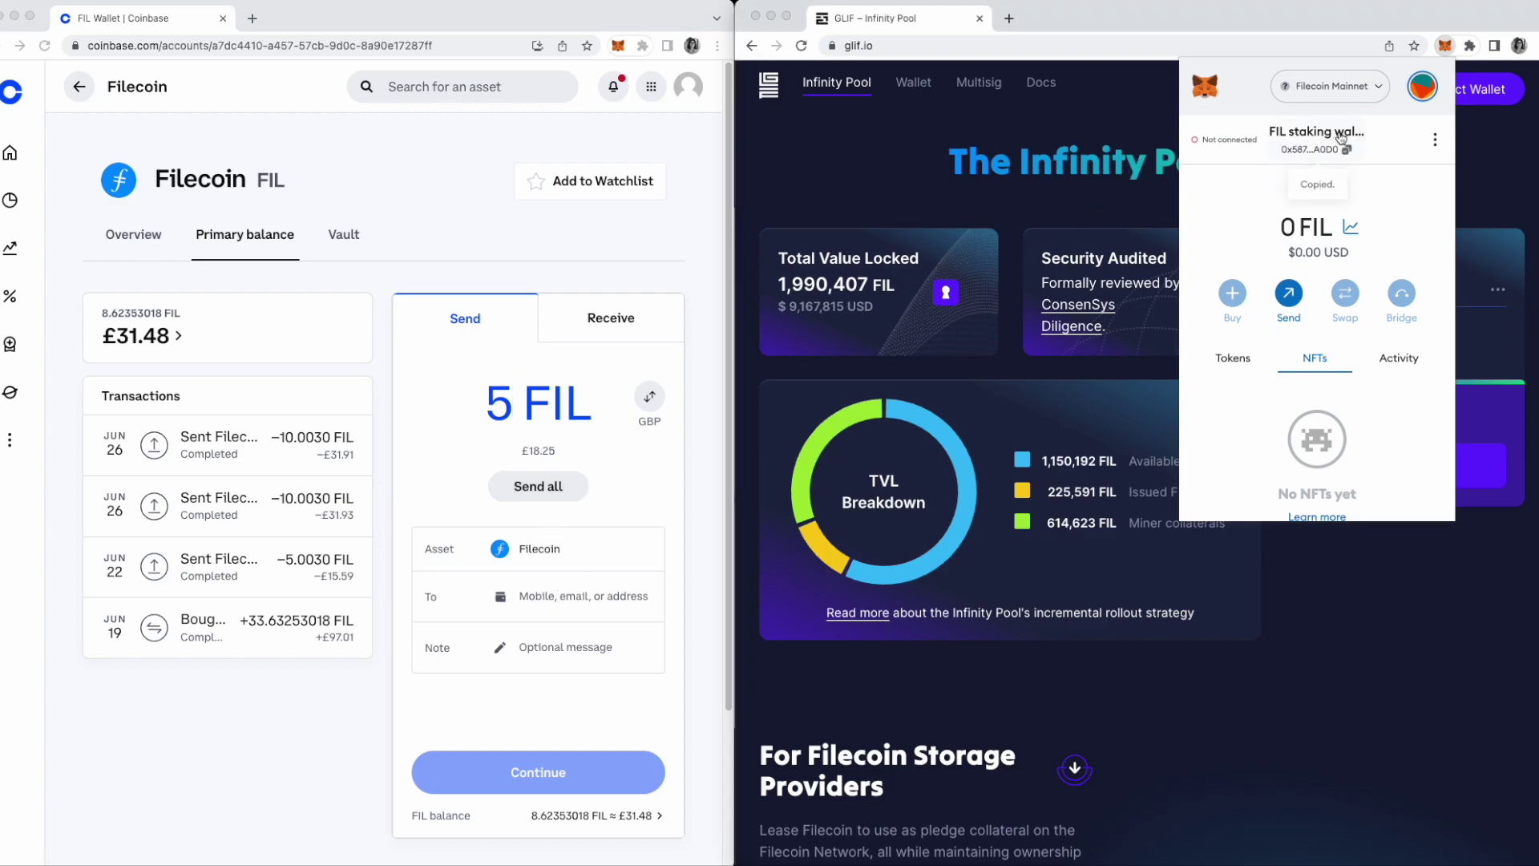
click(543, 599)
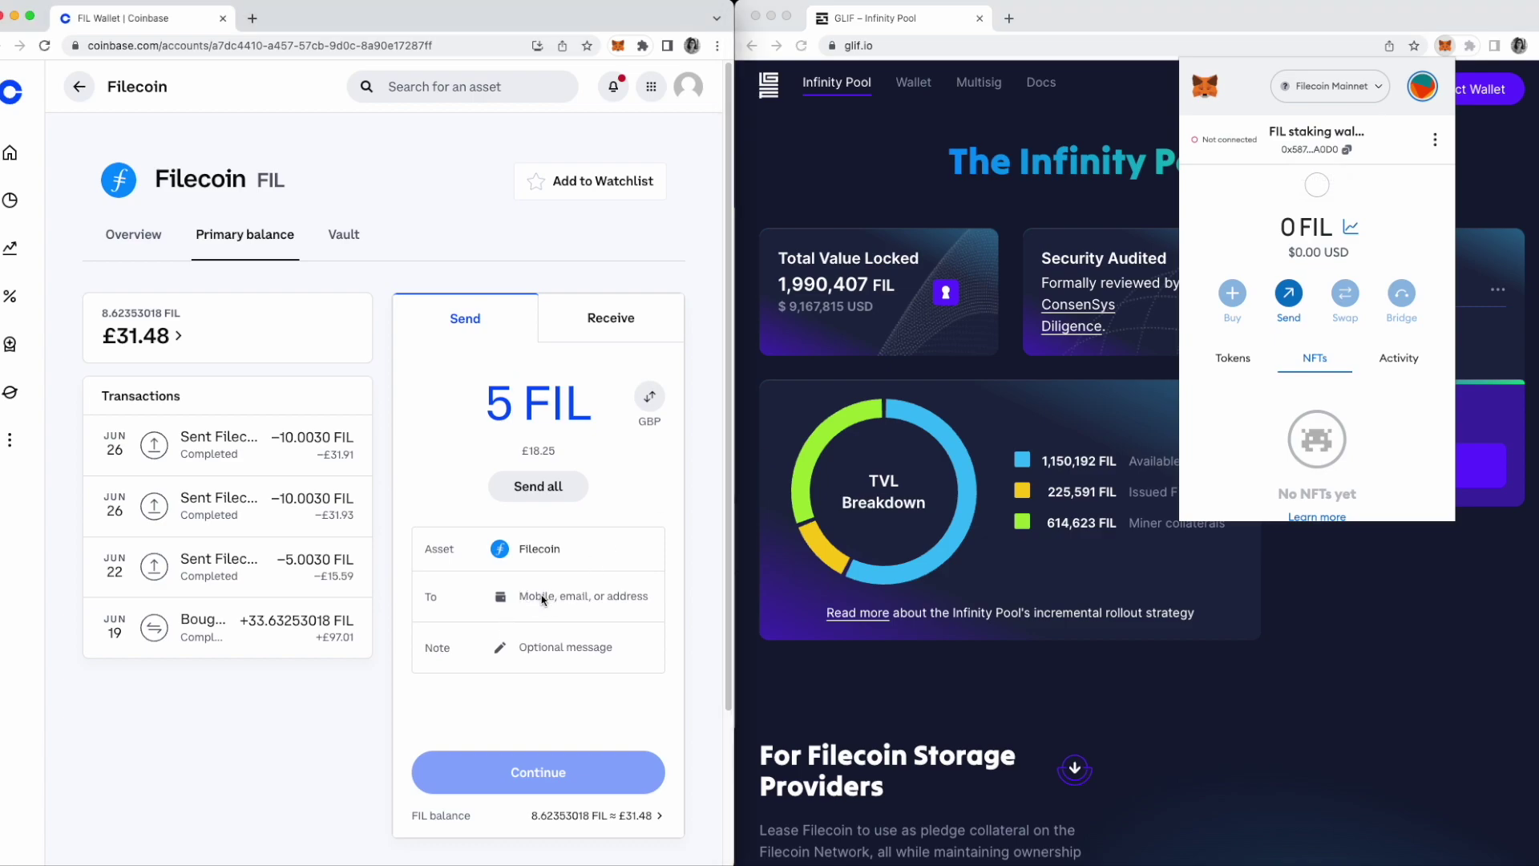
key(super+v)
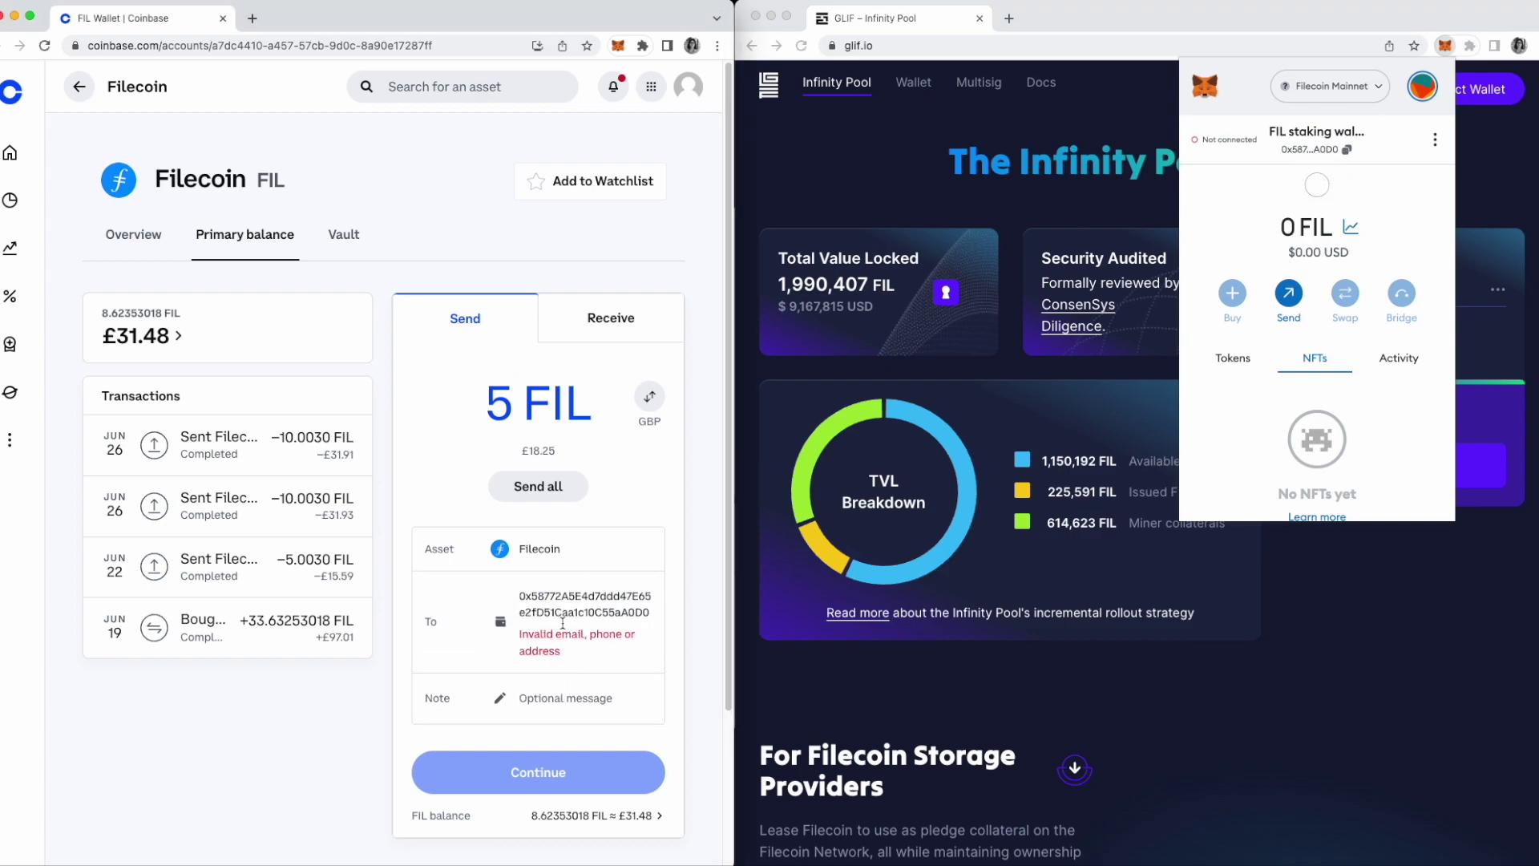
key(Tab)
click(1348, 561)
Step: Disconnect MetaMask and choose to connect a burner wallet instead
click(1461, 89)
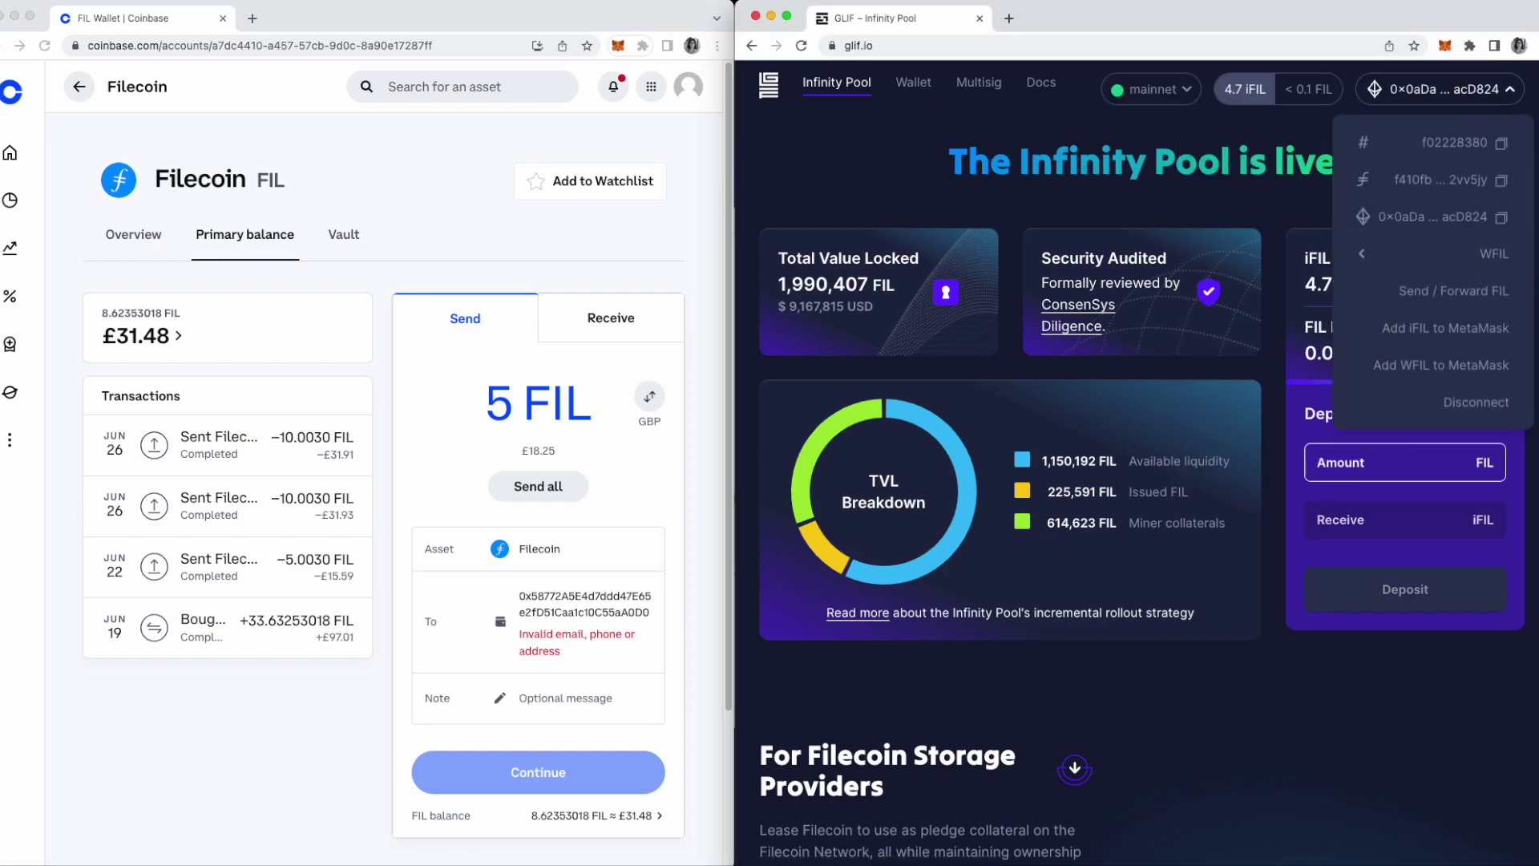
click(1460, 406)
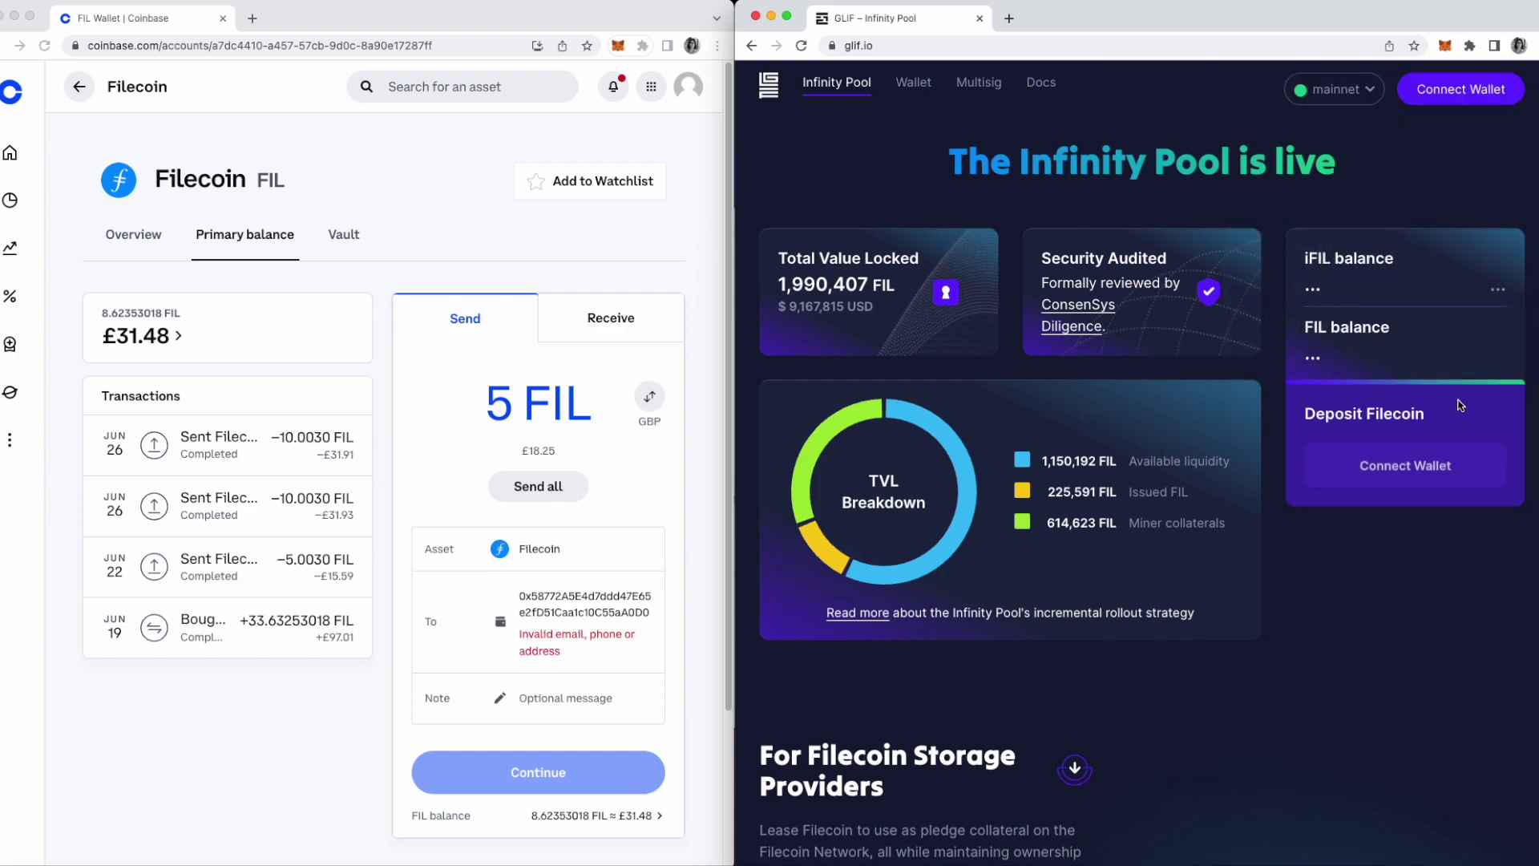
click(1449, 88)
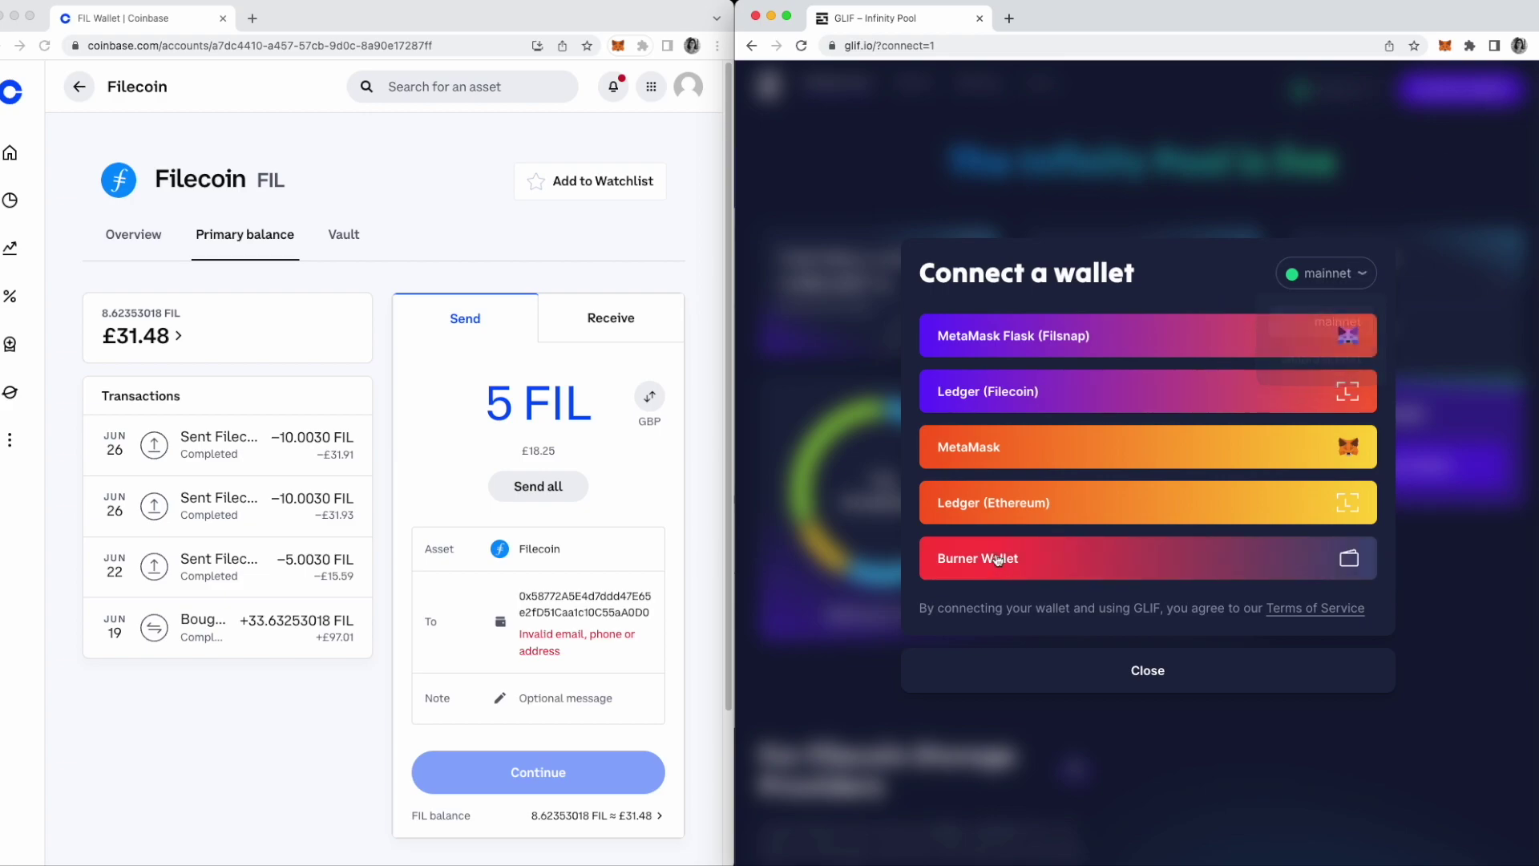
click(998, 559)
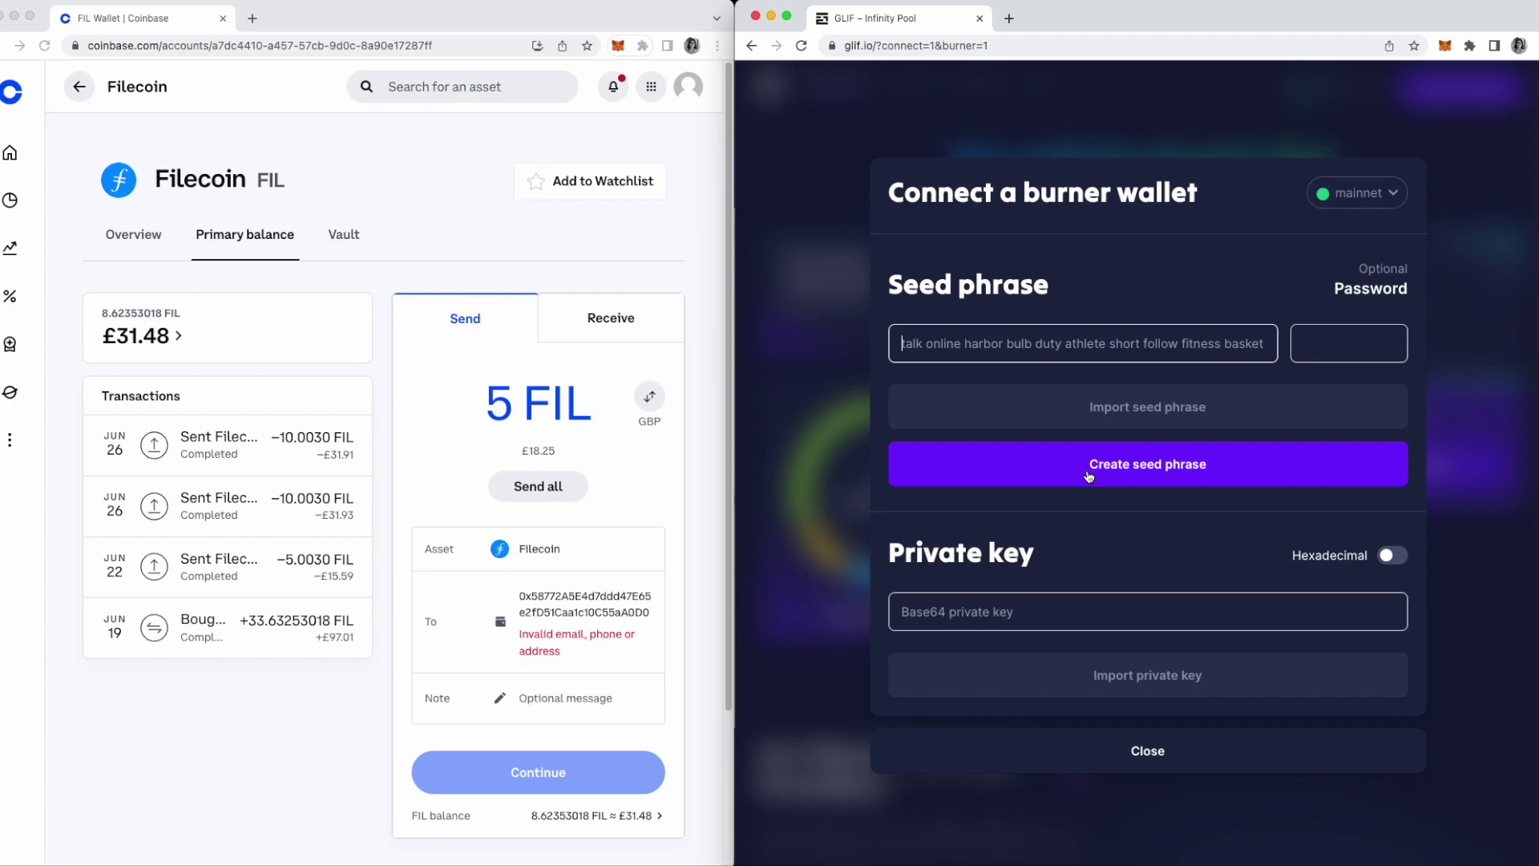
Step: Generate and copy a new burner seed phrase, confirming it has been recorded
click(1088, 476)
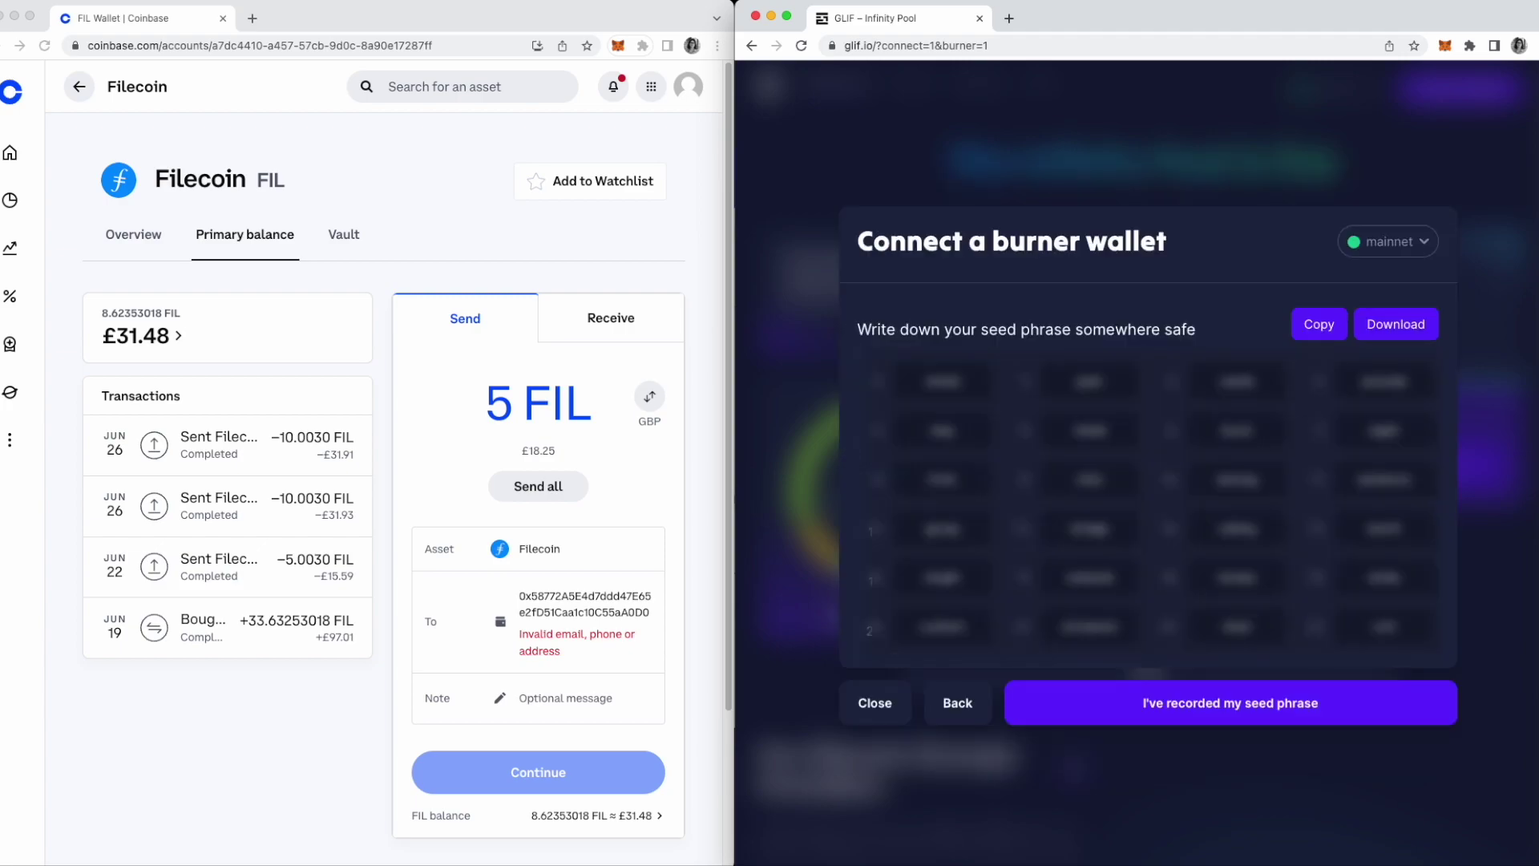
click(1324, 335)
click(1262, 704)
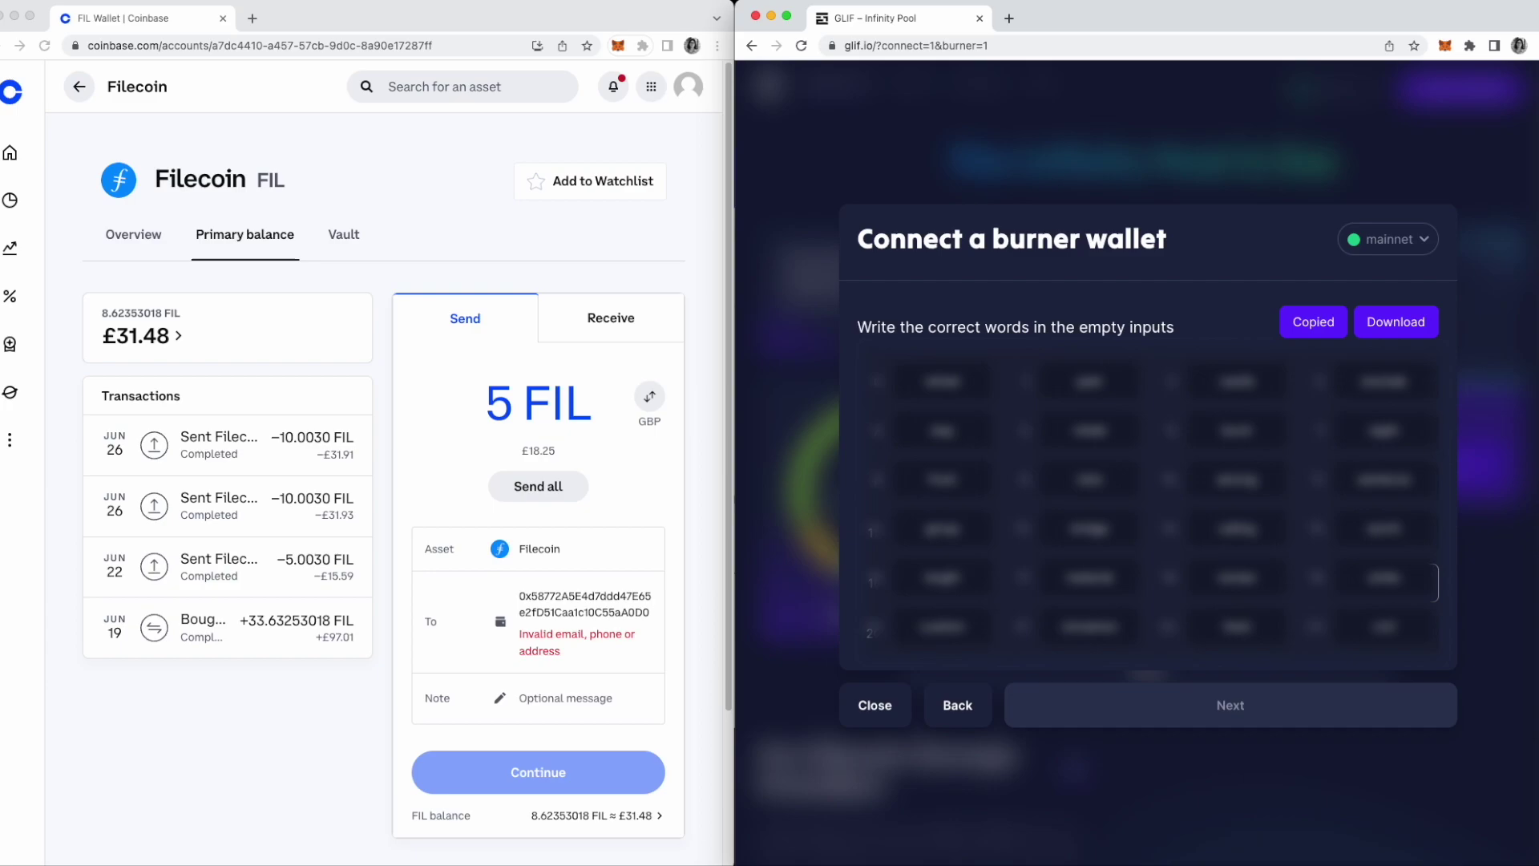
Step: Finish connecting the burner wallet and paste its f1 address over Coinbase's recipient
click(1325, 686)
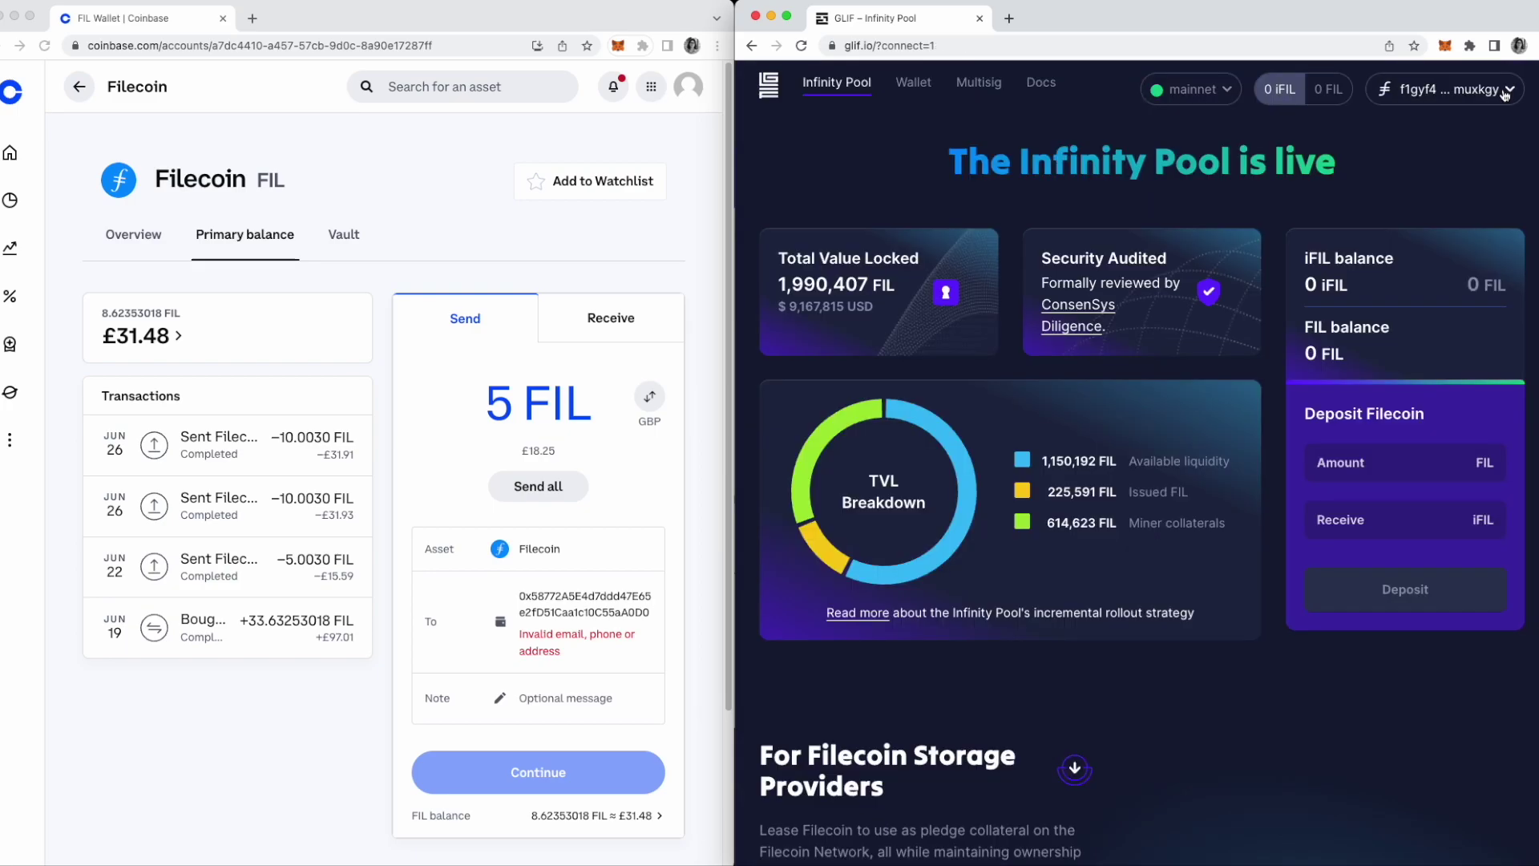
click(1440, 89)
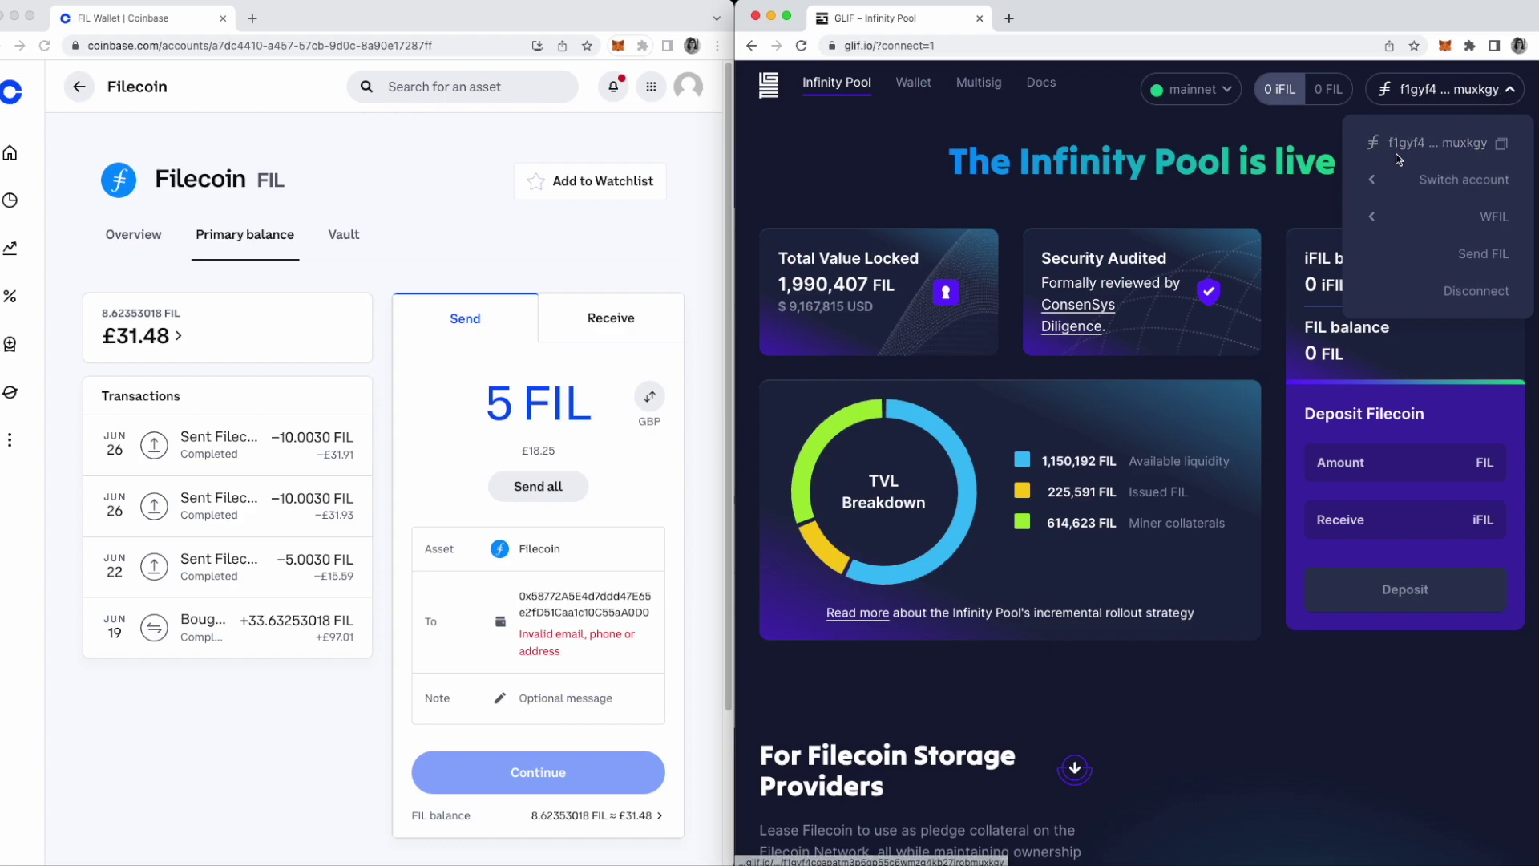
click(1501, 143)
double_click(583, 597)
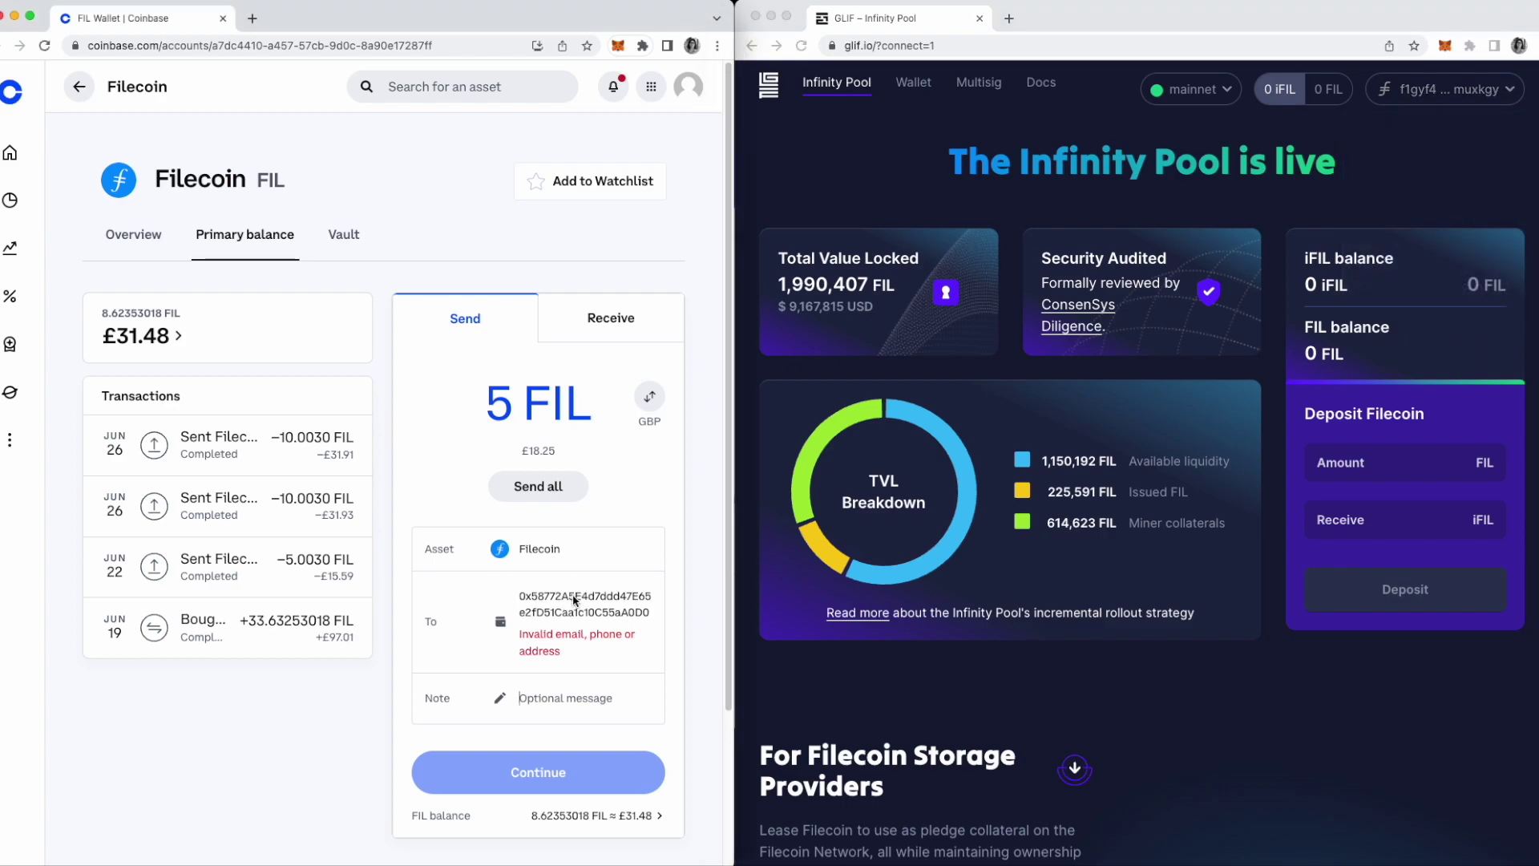
key(super+v)
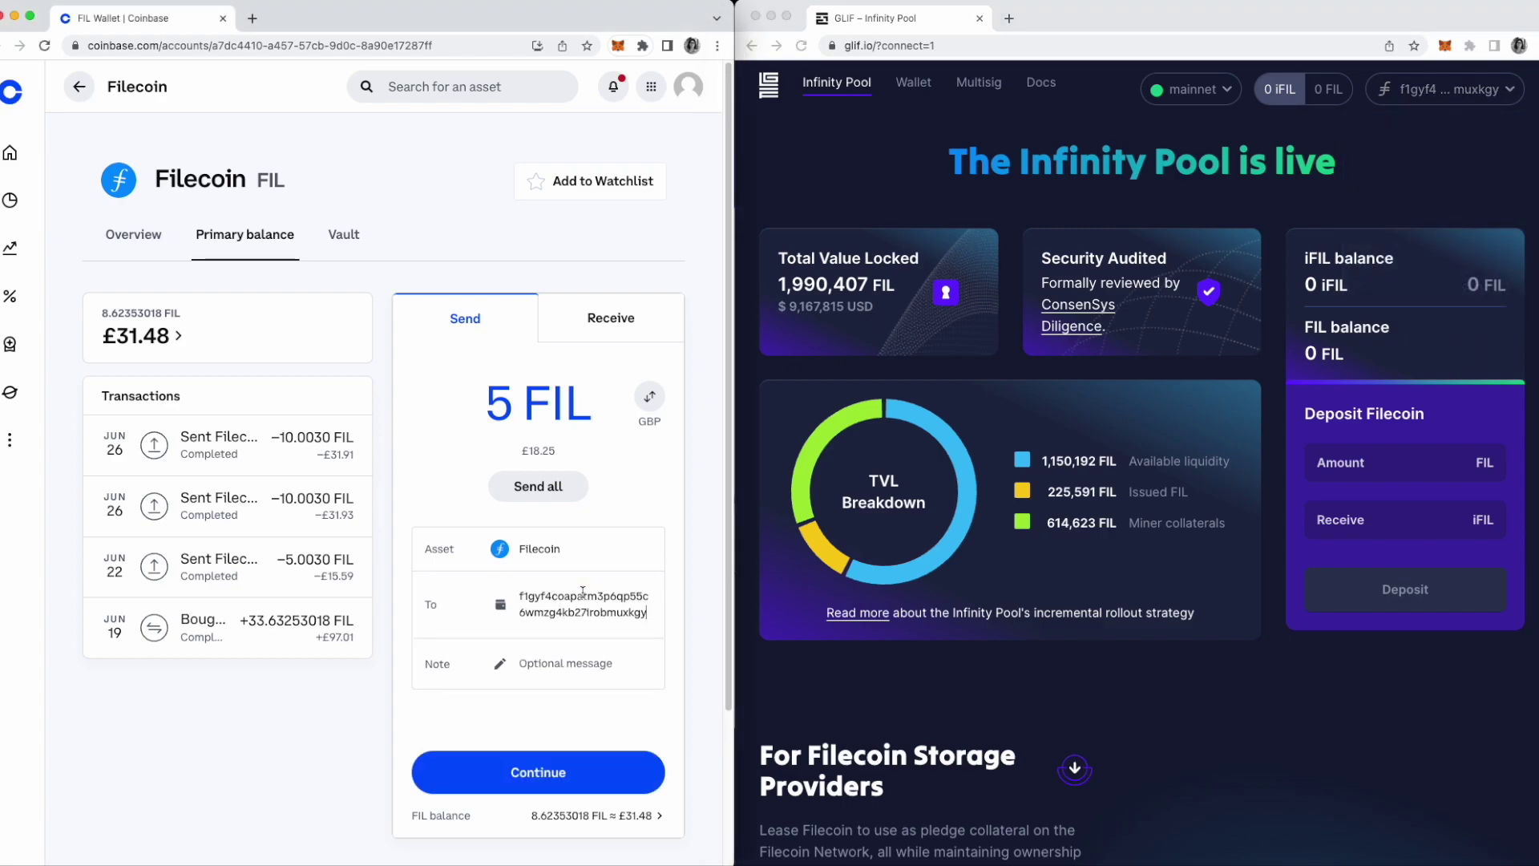
Step: Send the 5 FIL with the verification code, then open GLIF's wallet page
click(574, 768)
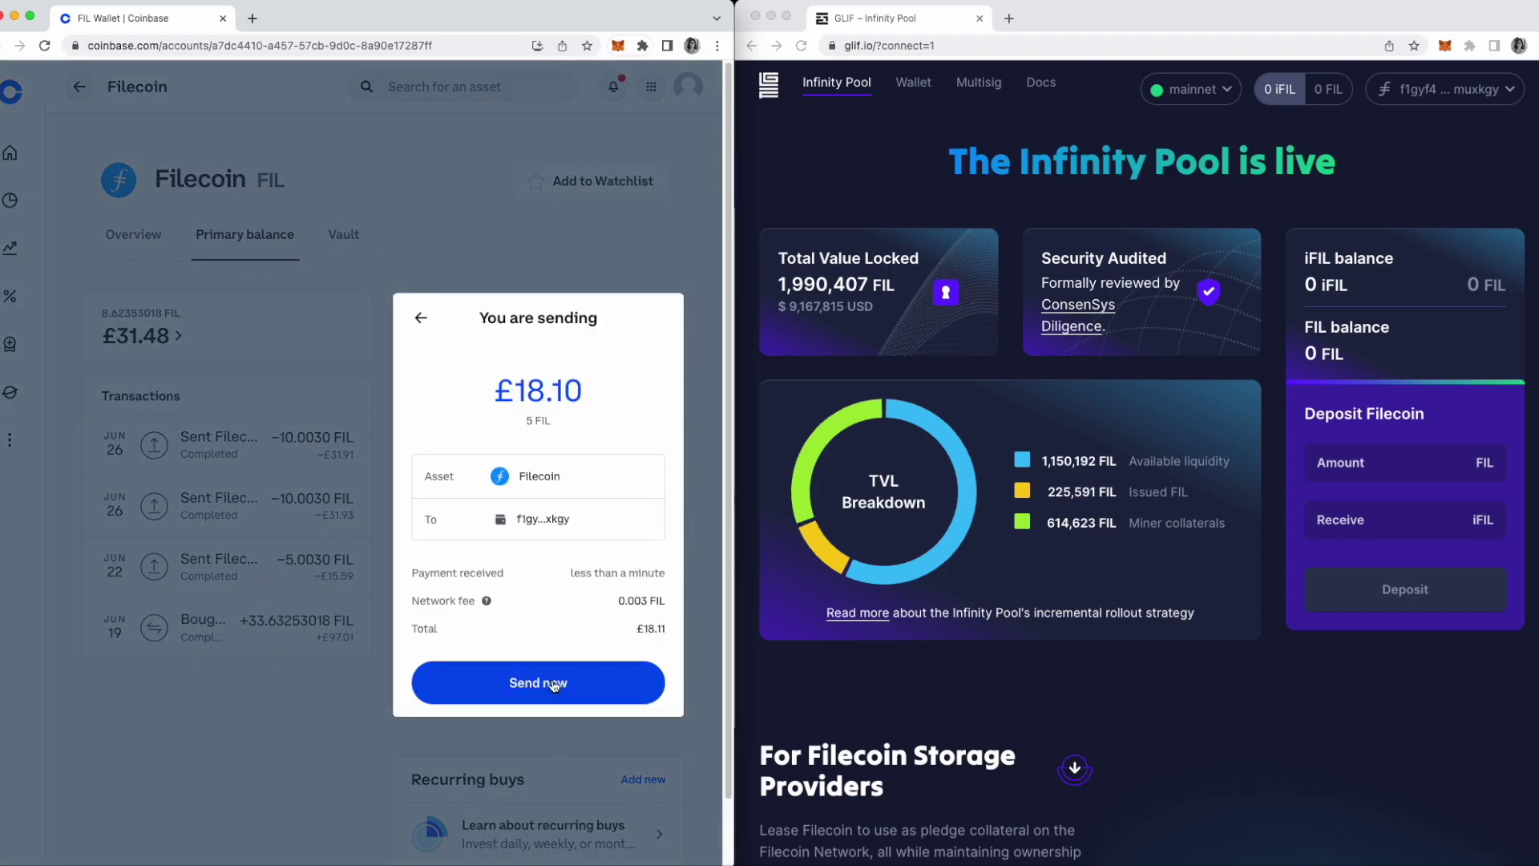
click(553, 683)
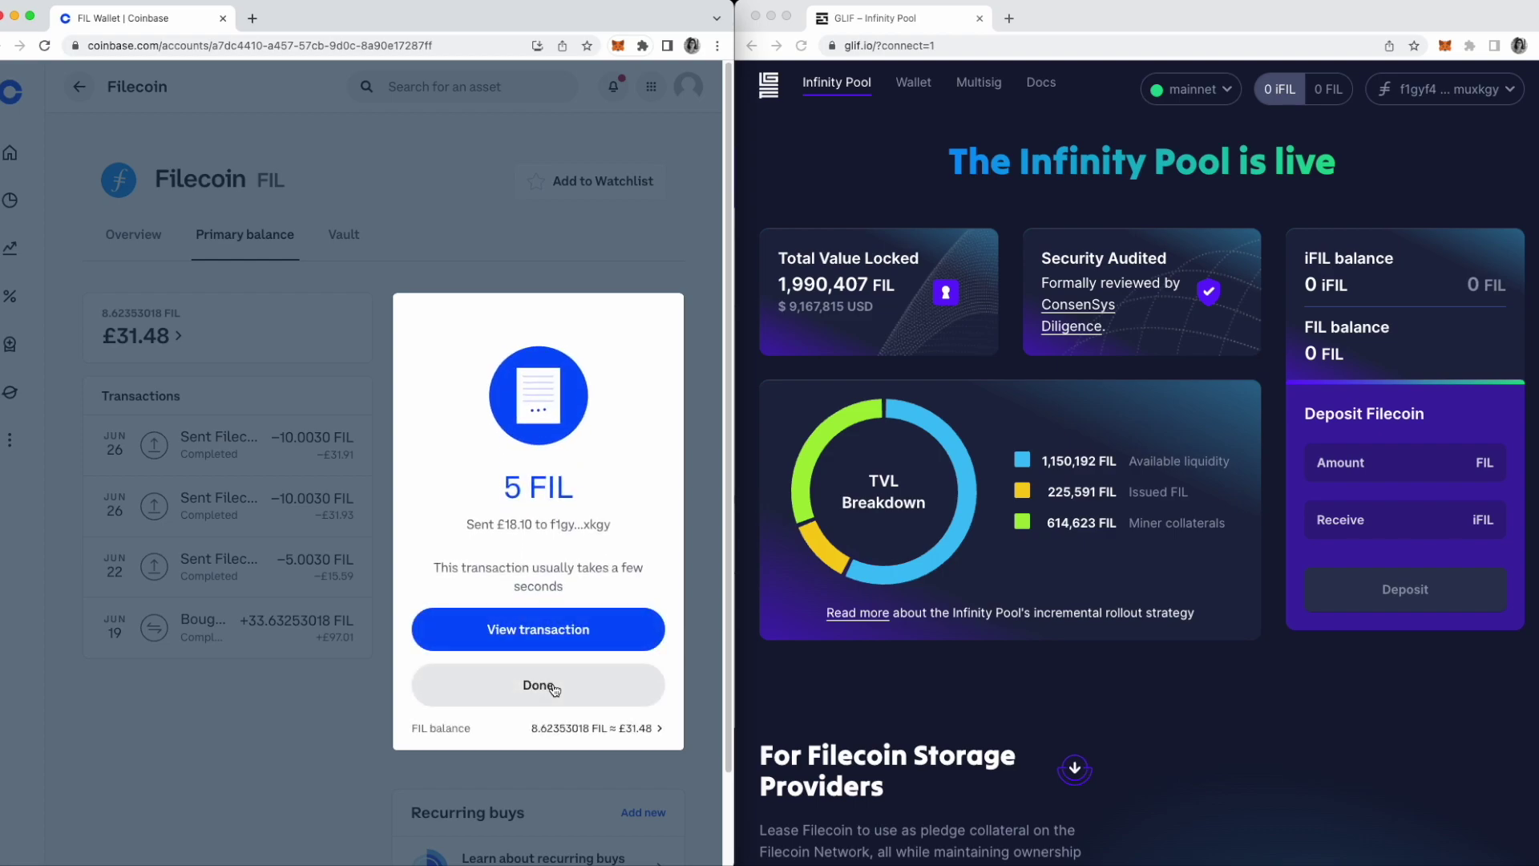
click(555, 686)
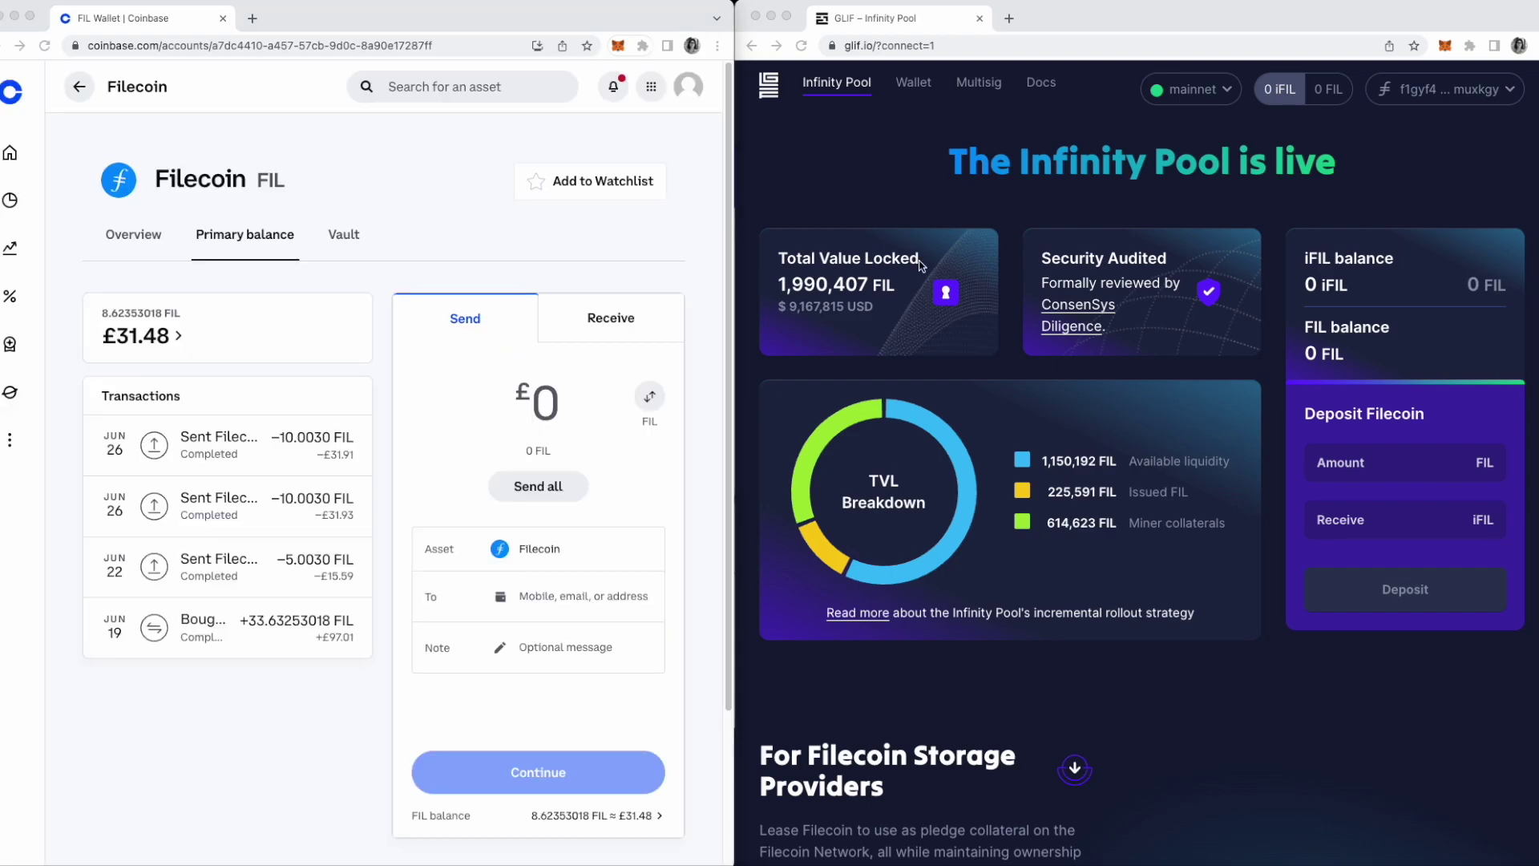
click(923, 90)
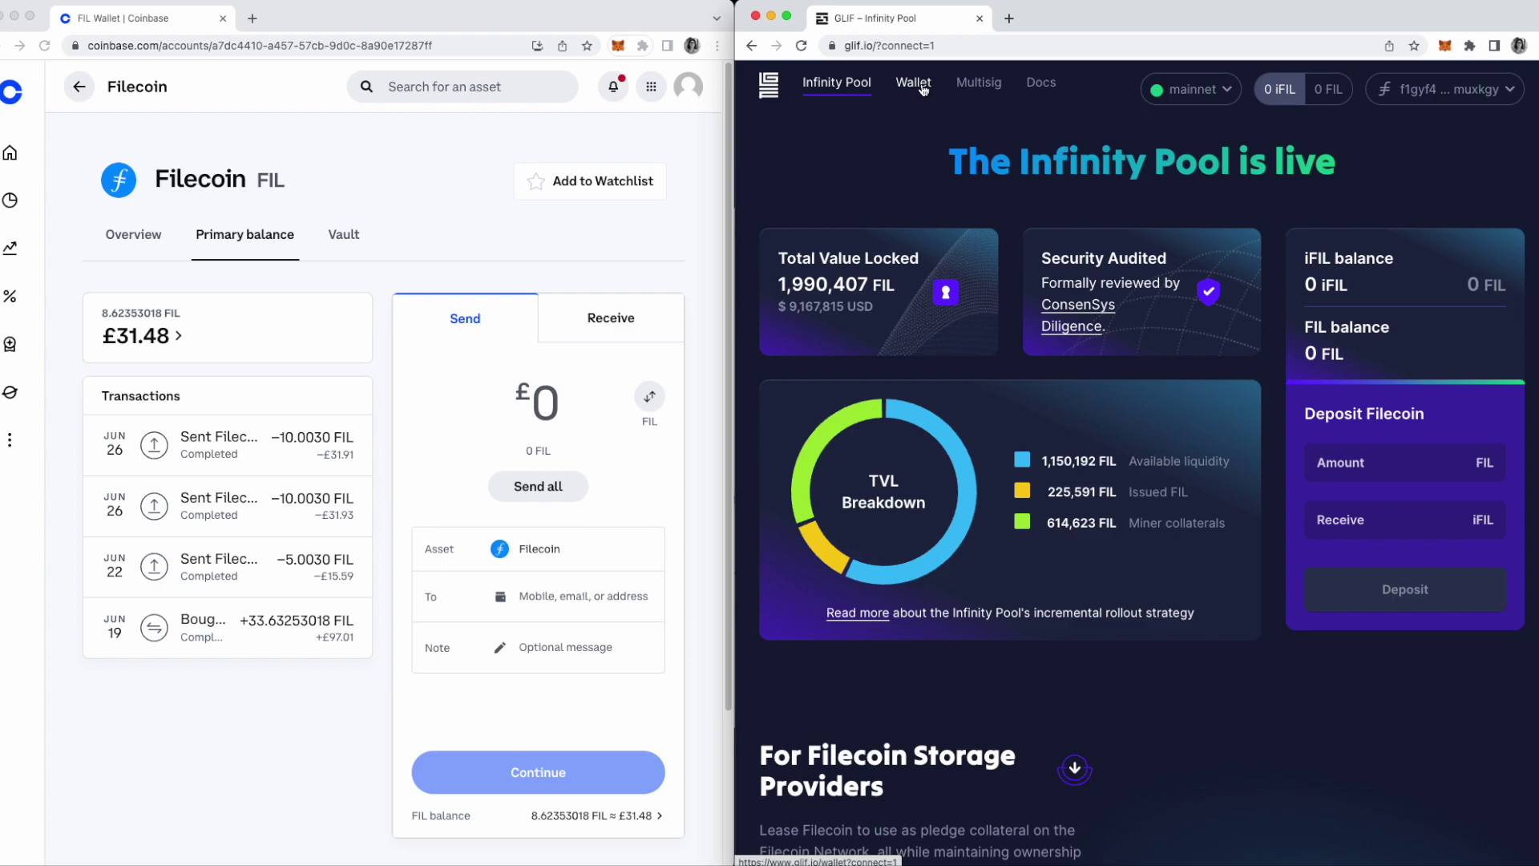
click(923, 89)
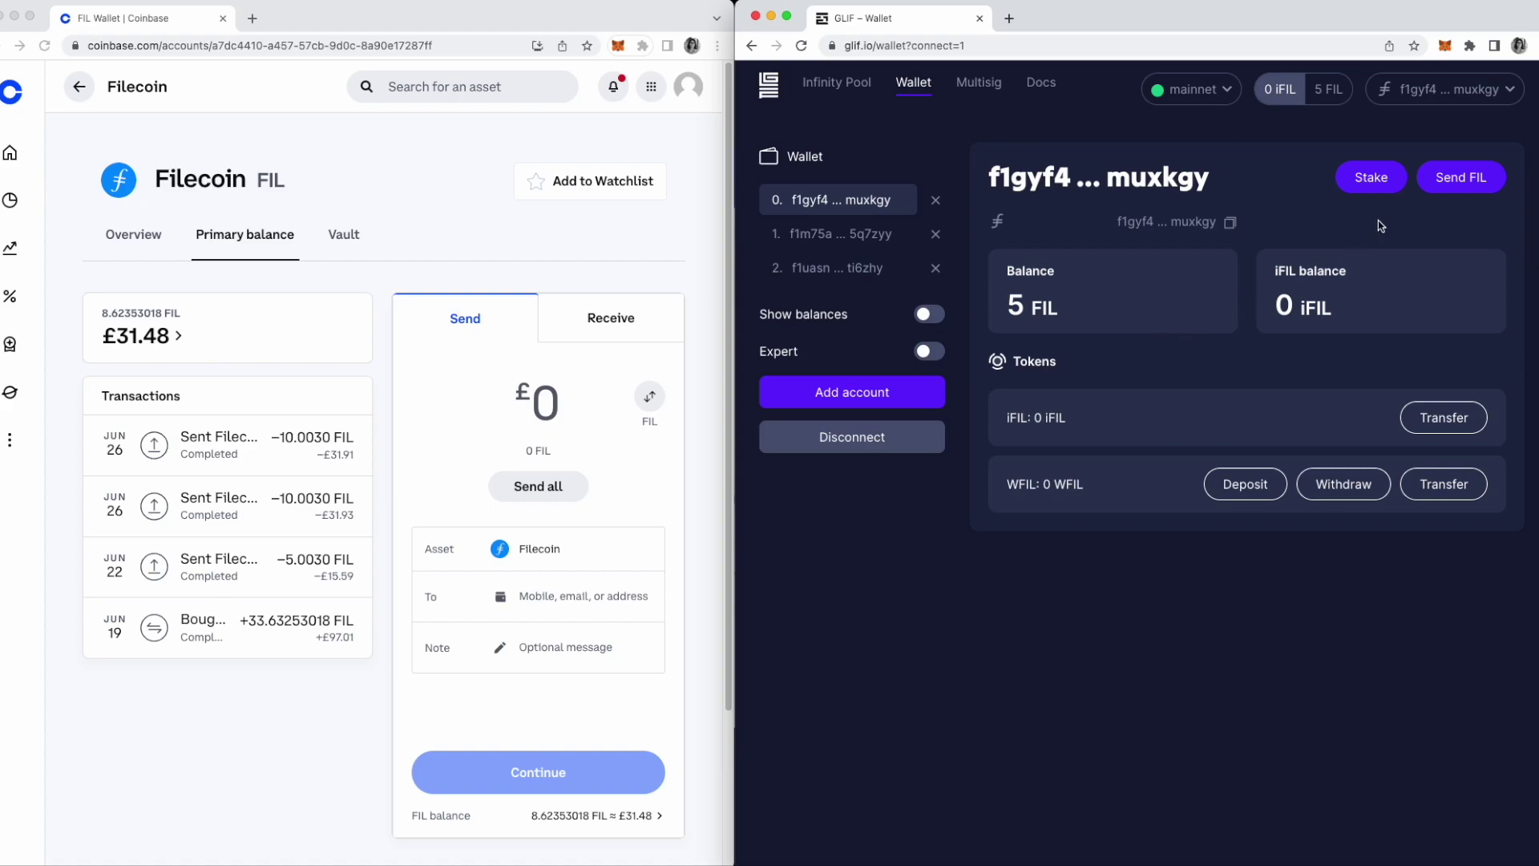
Step: Send 4.93 FIL from the burner wallet to the copied MetaMask address
click(1478, 89)
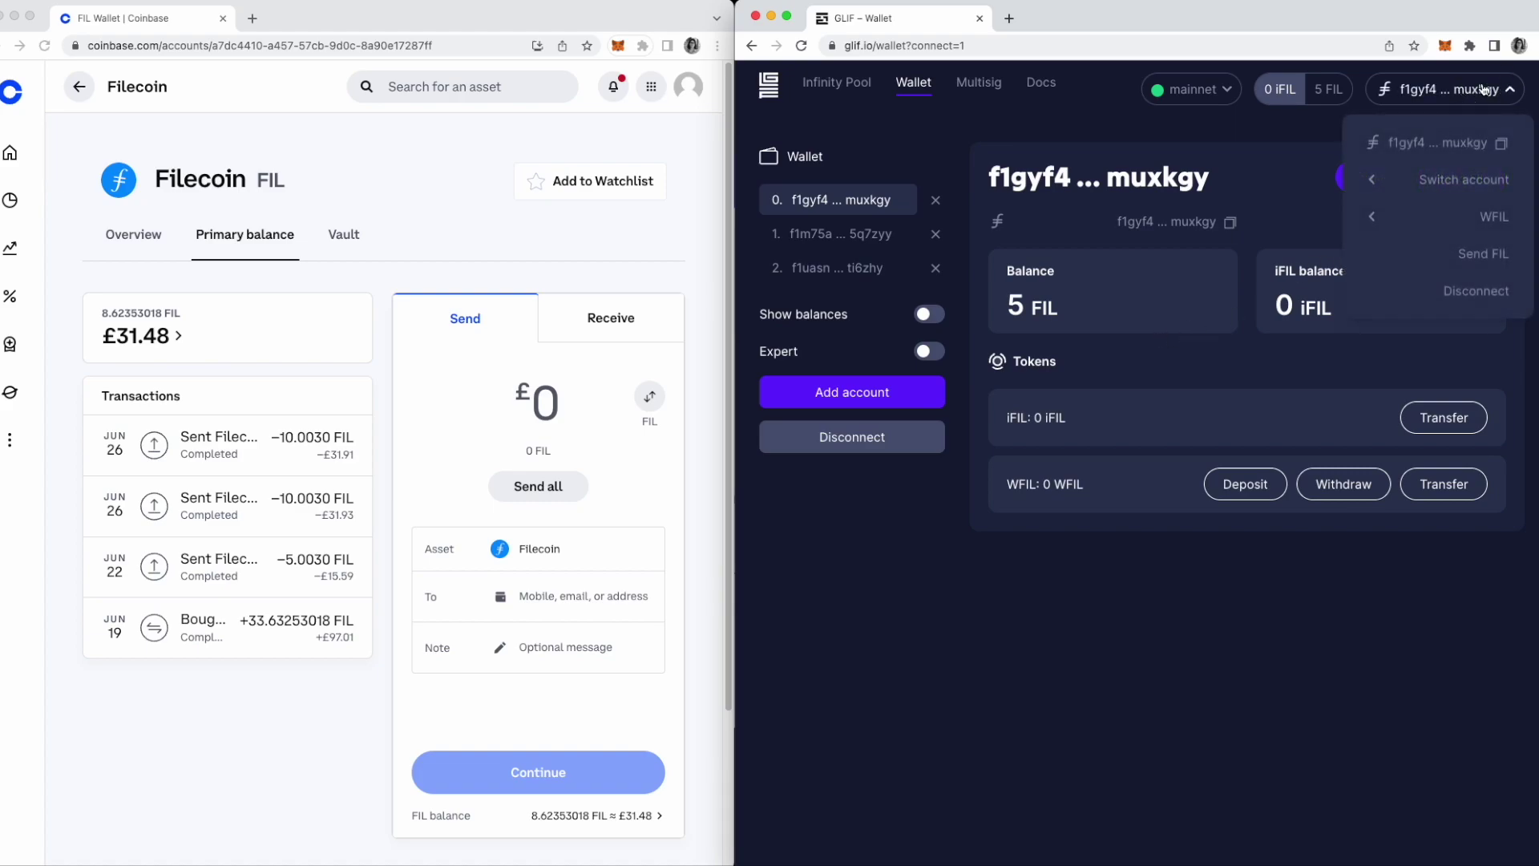
click(1431, 344)
click(1461, 180)
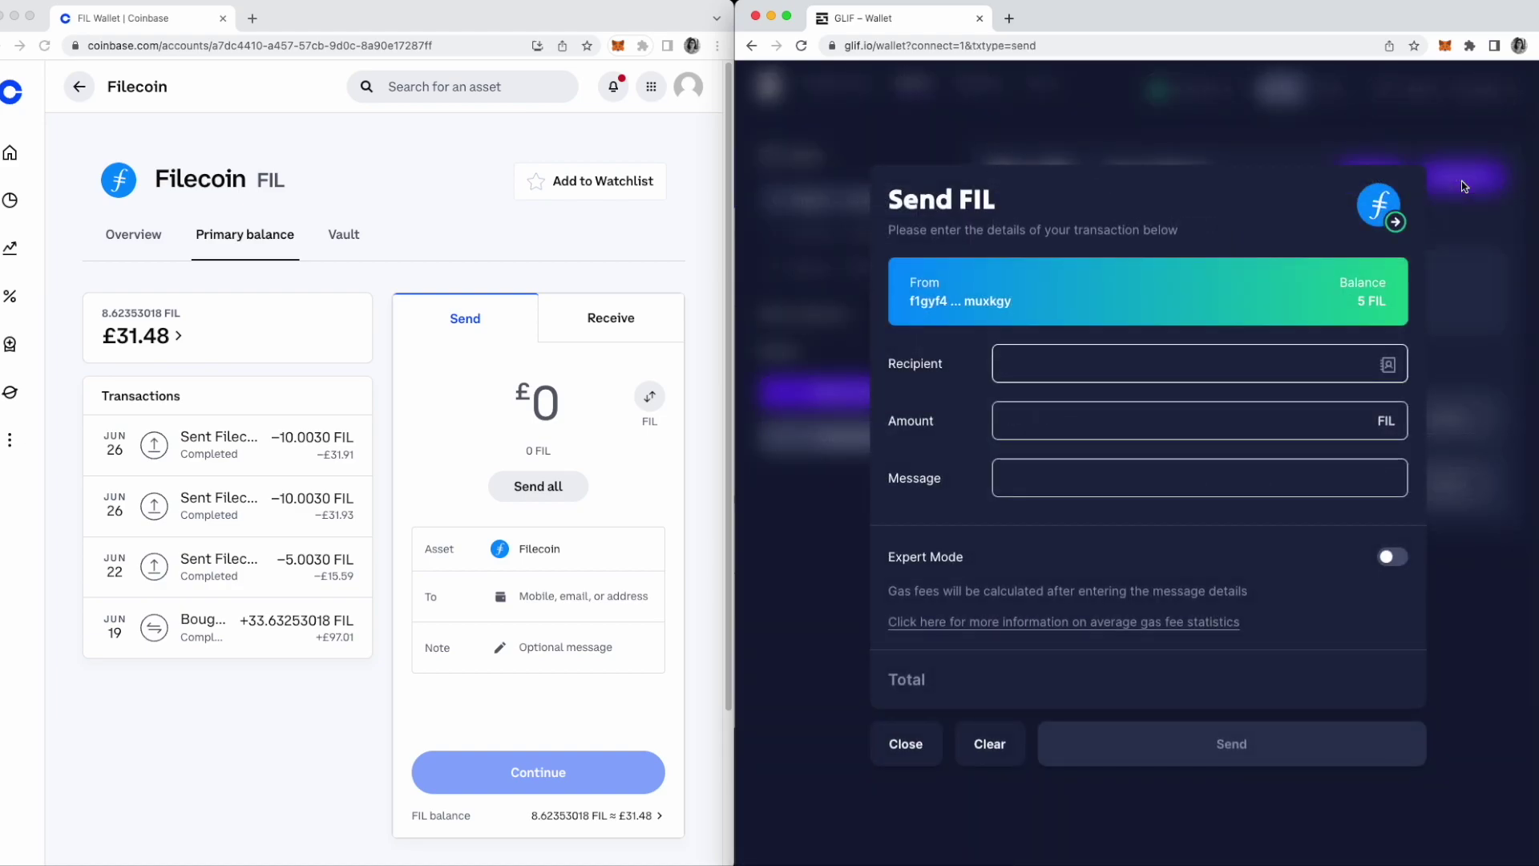
click(1444, 46)
click(1332, 144)
click(1083, 363)
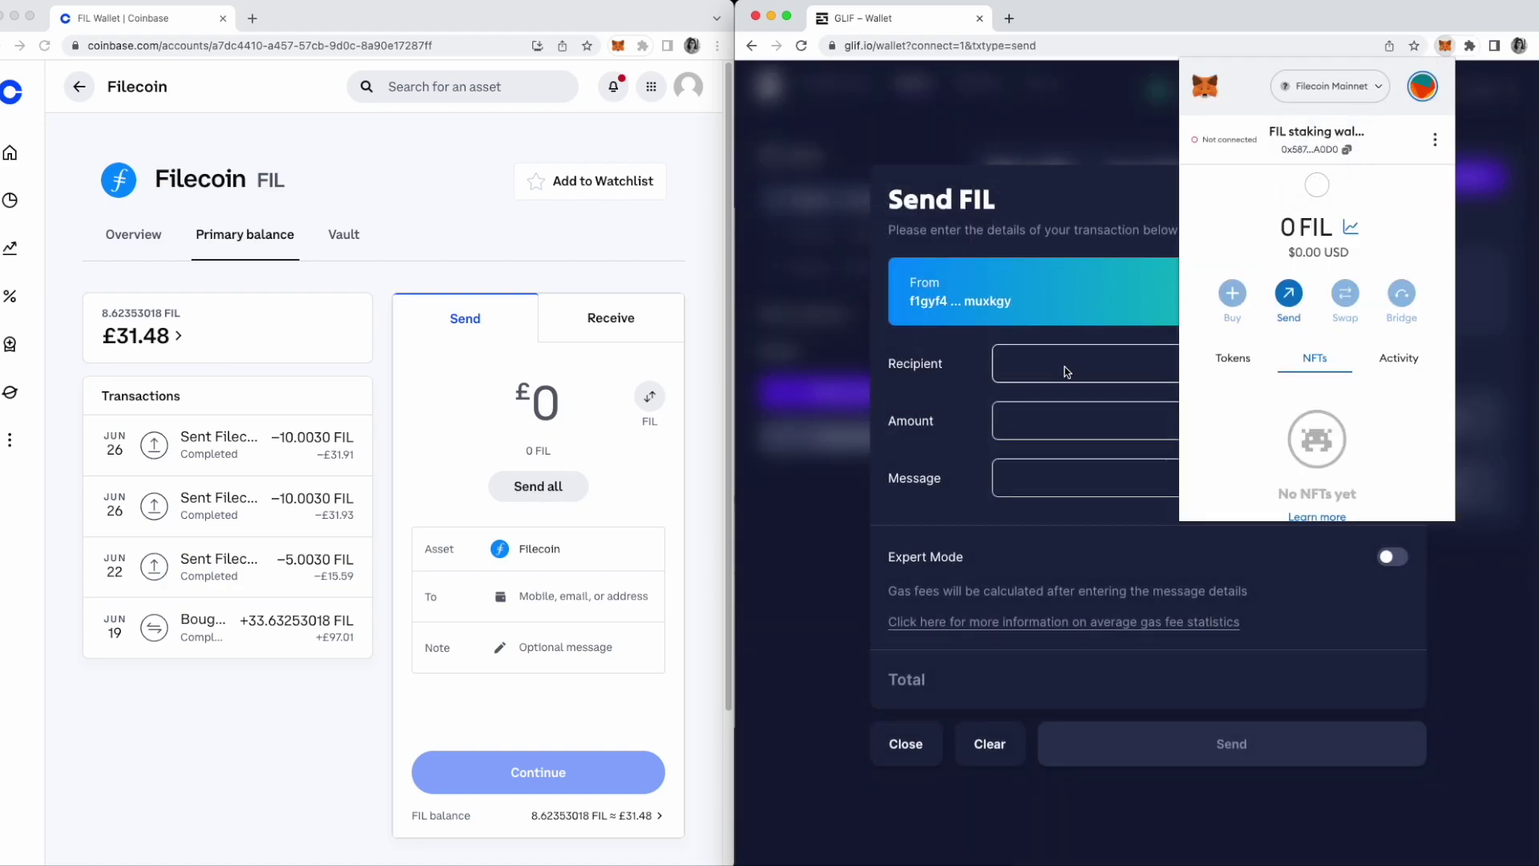
click(1072, 433)
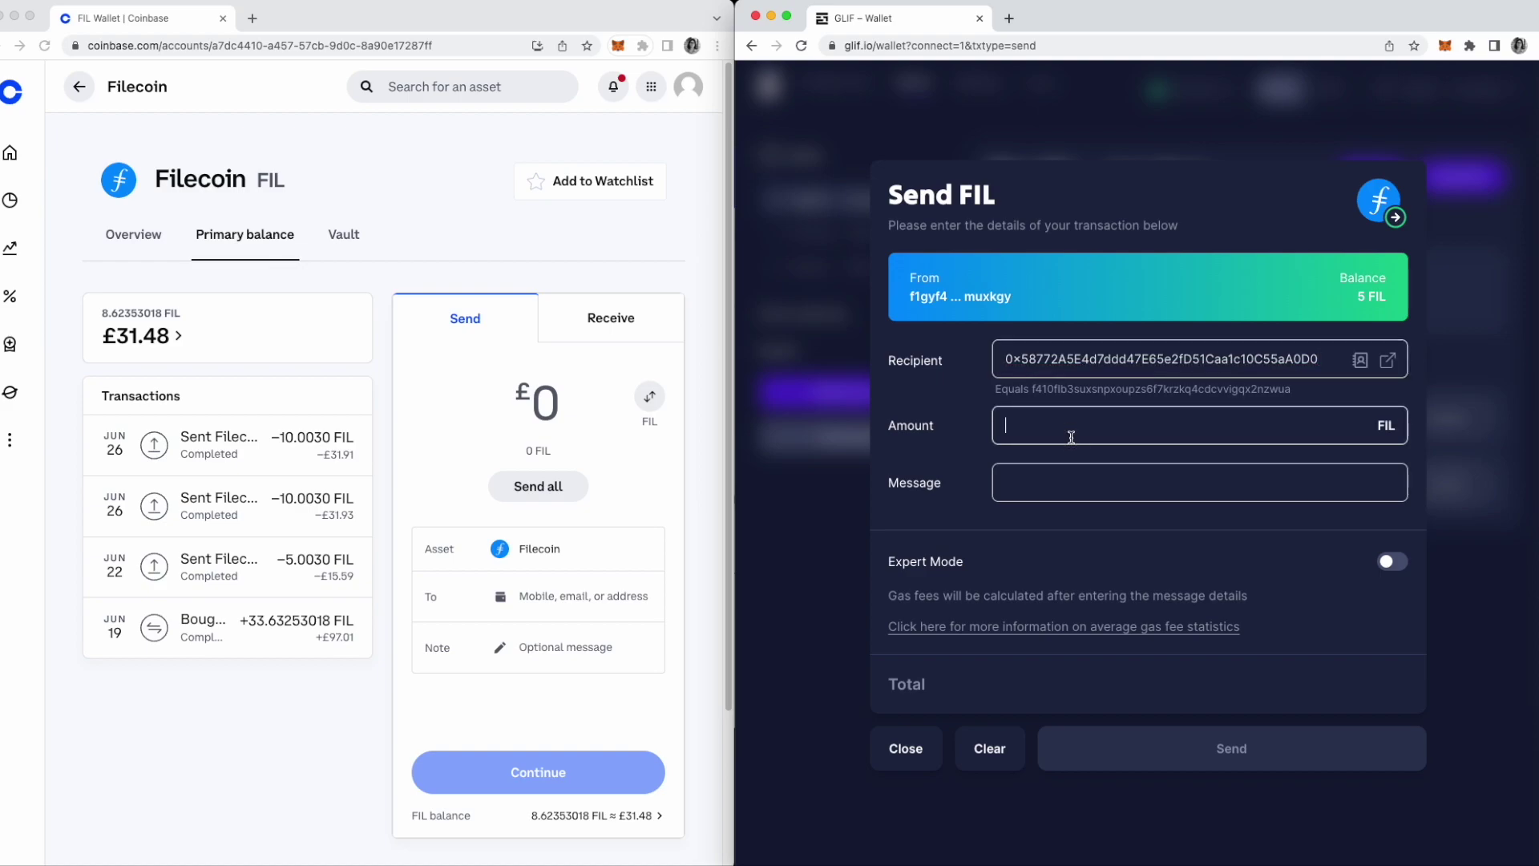
text(4.)
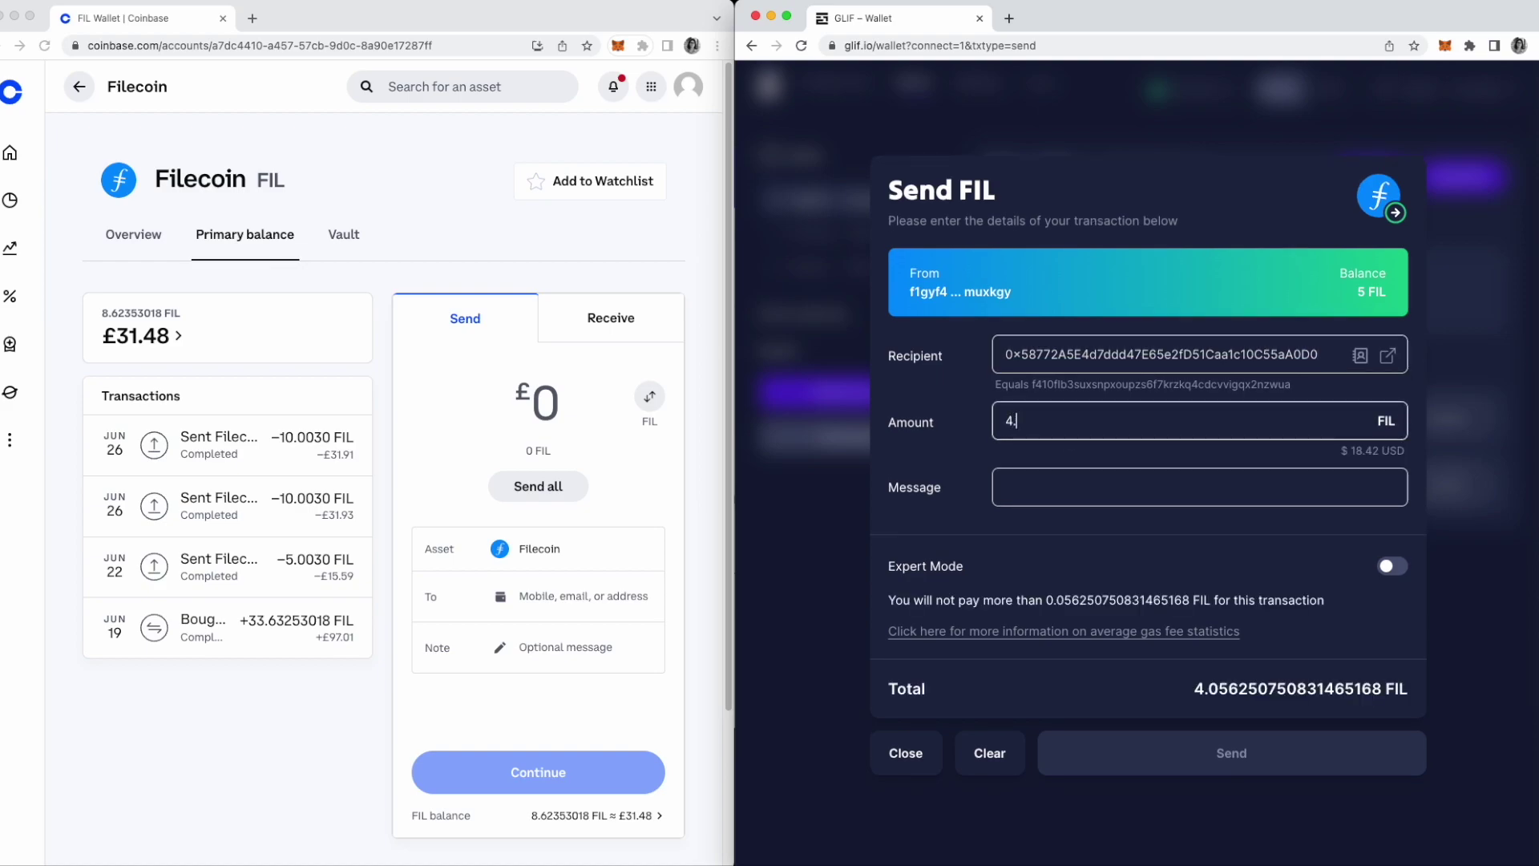
text(93)
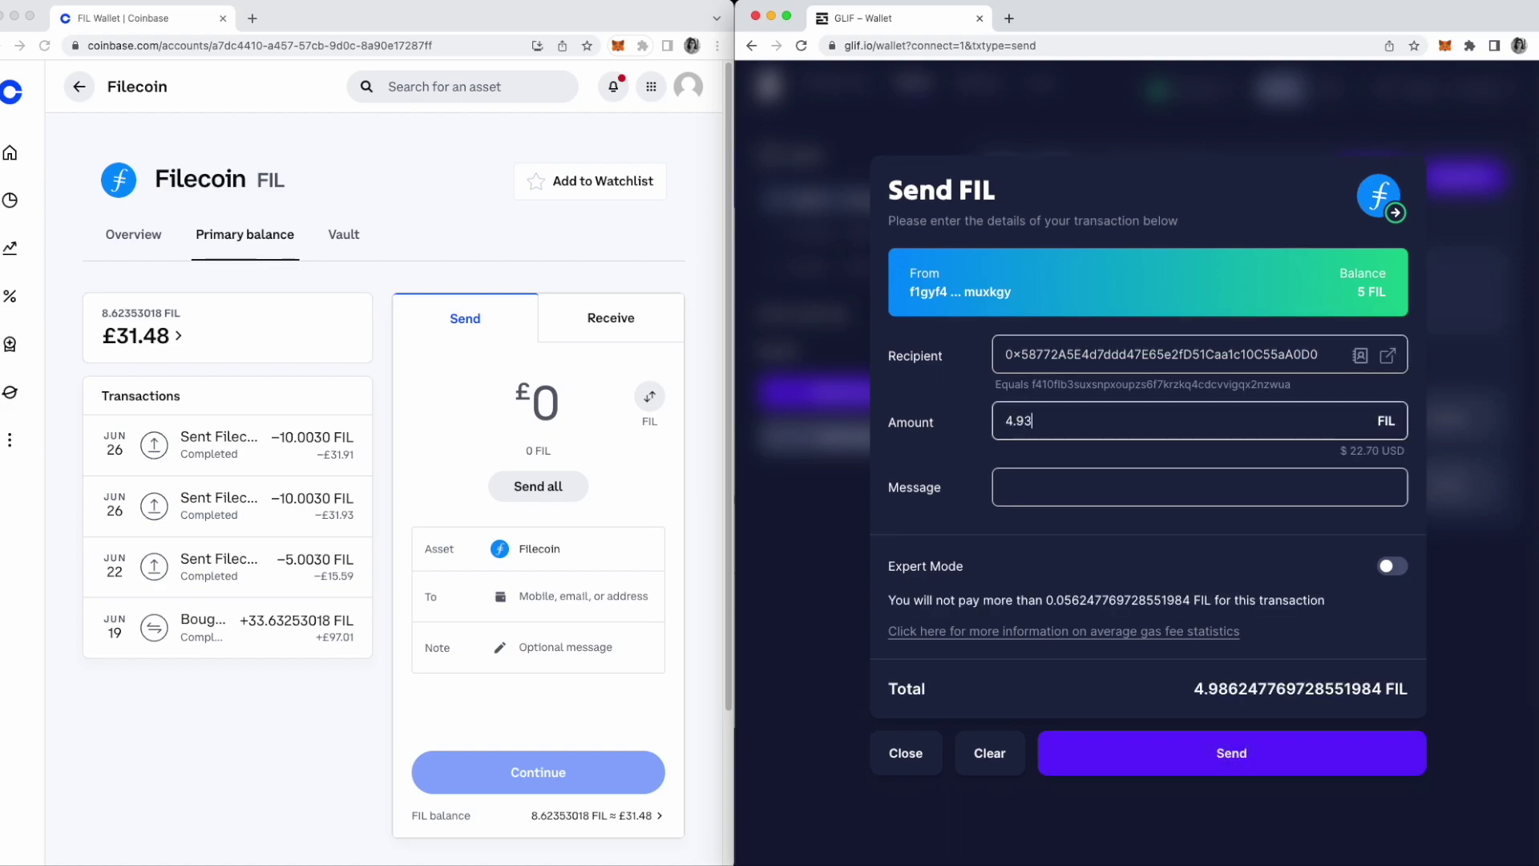
click(1196, 751)
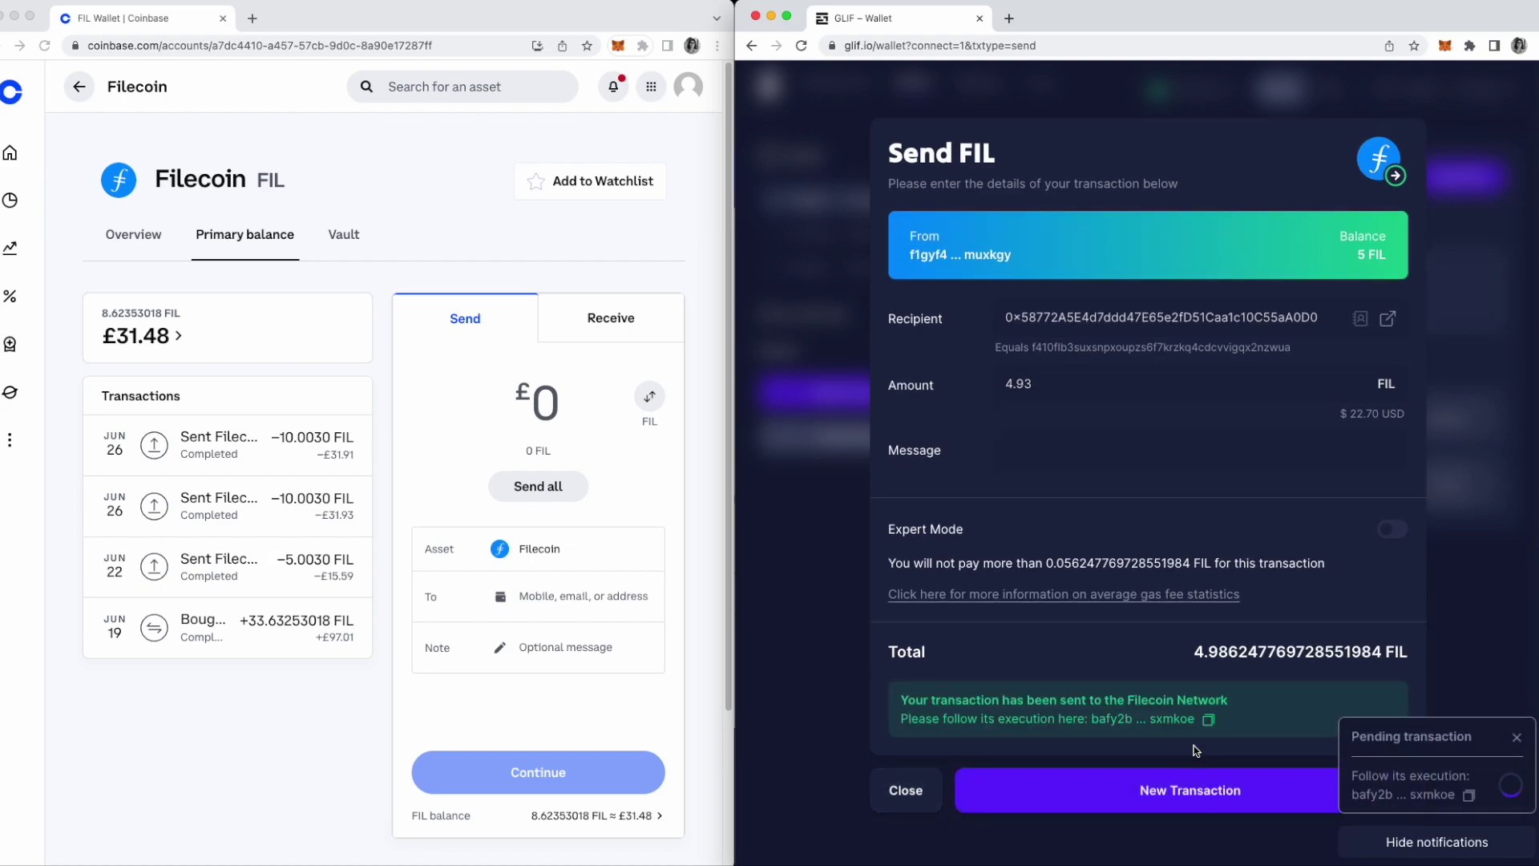
Step: Verify the 4.93 FIL transfer succeeded in GLIF Explorer and MetaMask tokens, then return to GLIF
click(1166, 718)
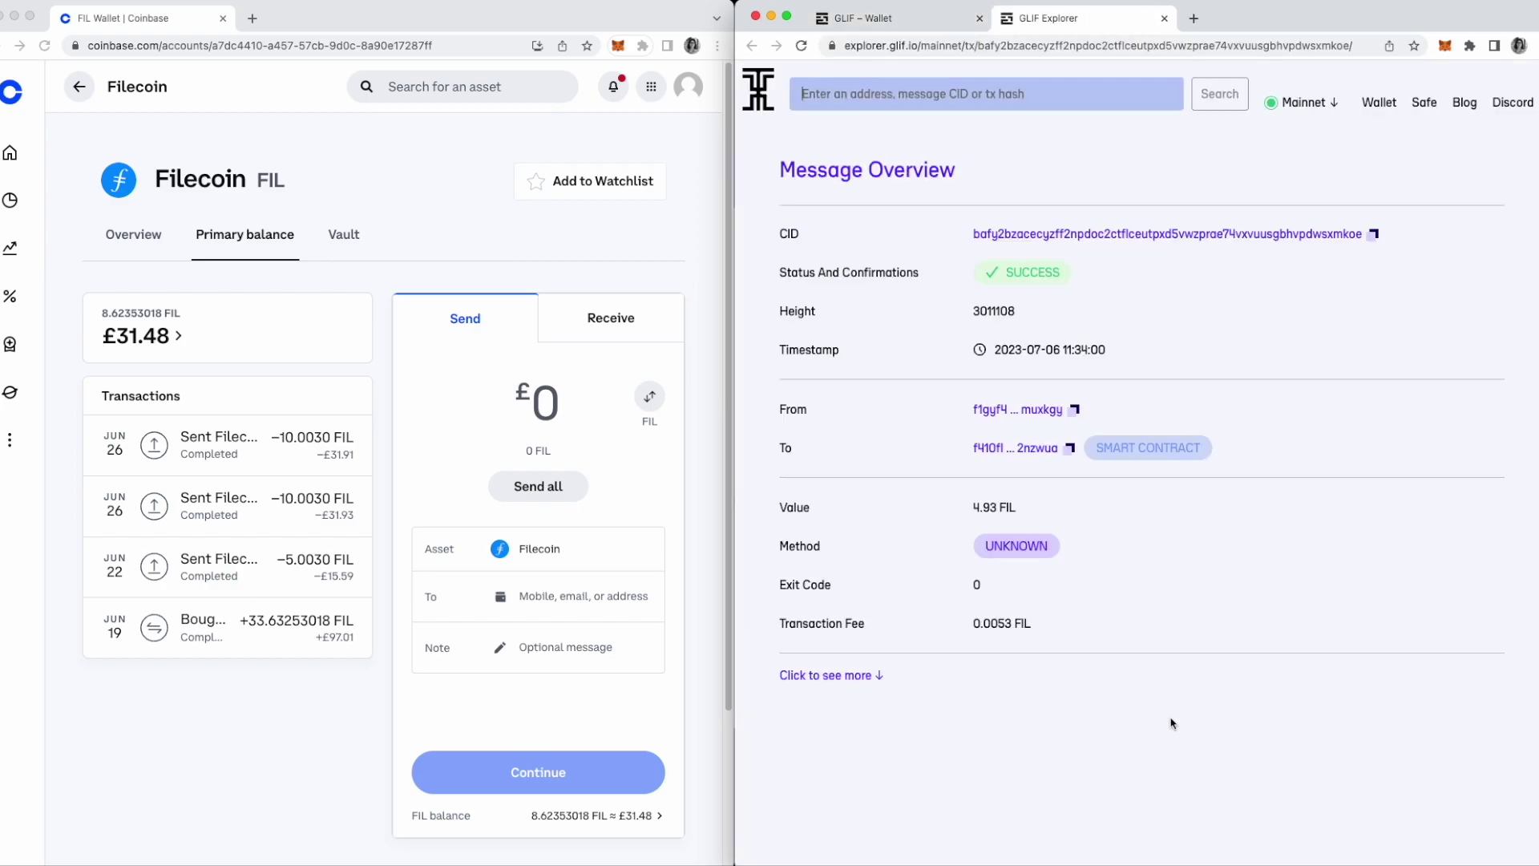
click(1448, 48)
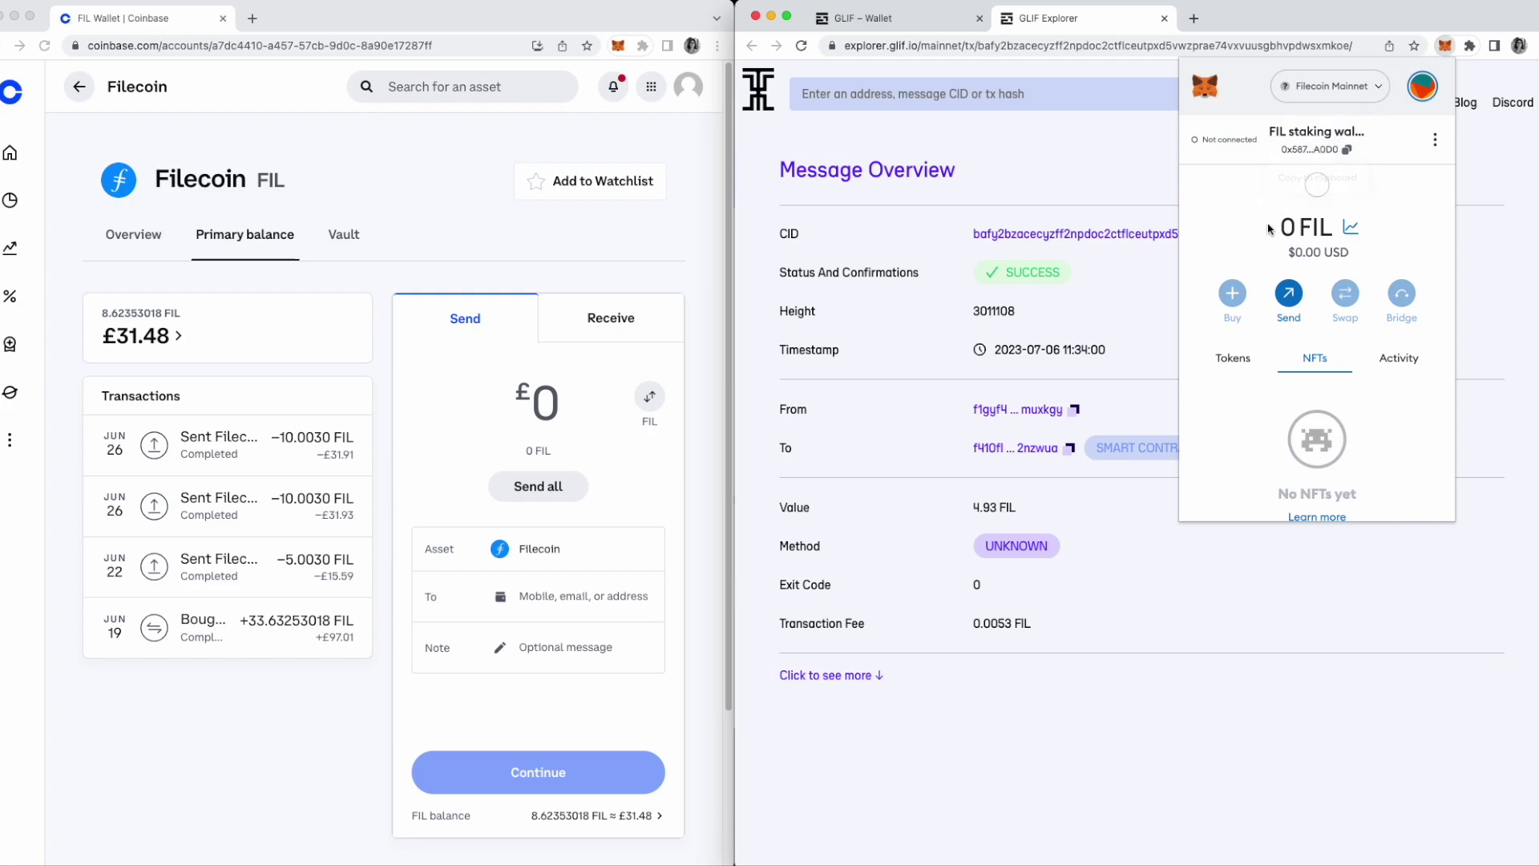
click(1243, 360)
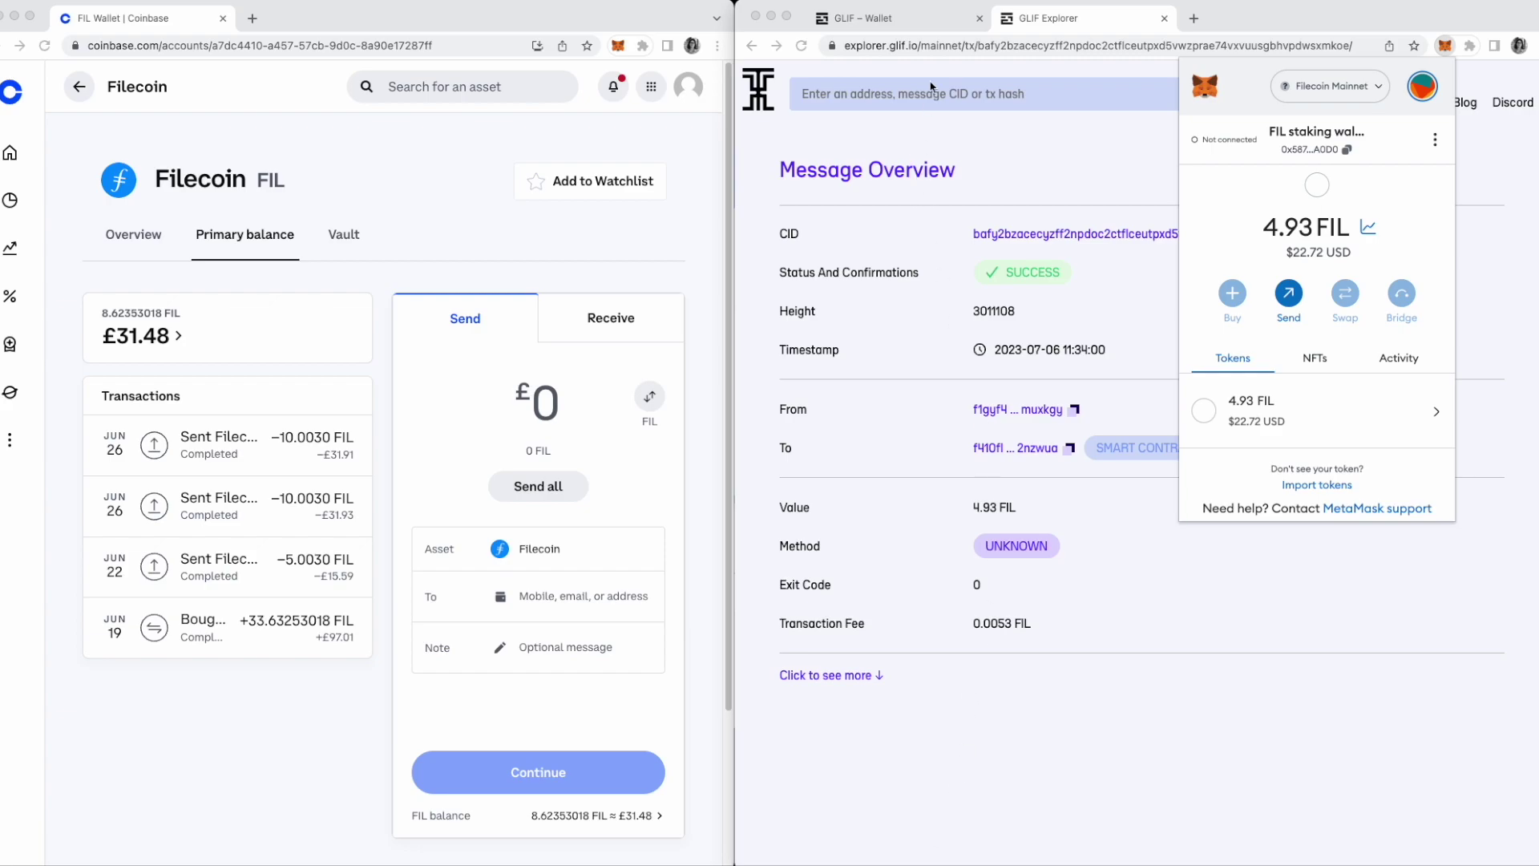
click(873, 17)
Step: Swap the burner wallet for MetaMask (4.93 FIL) and open the Infinity Pool staking form
click(1467, 99)
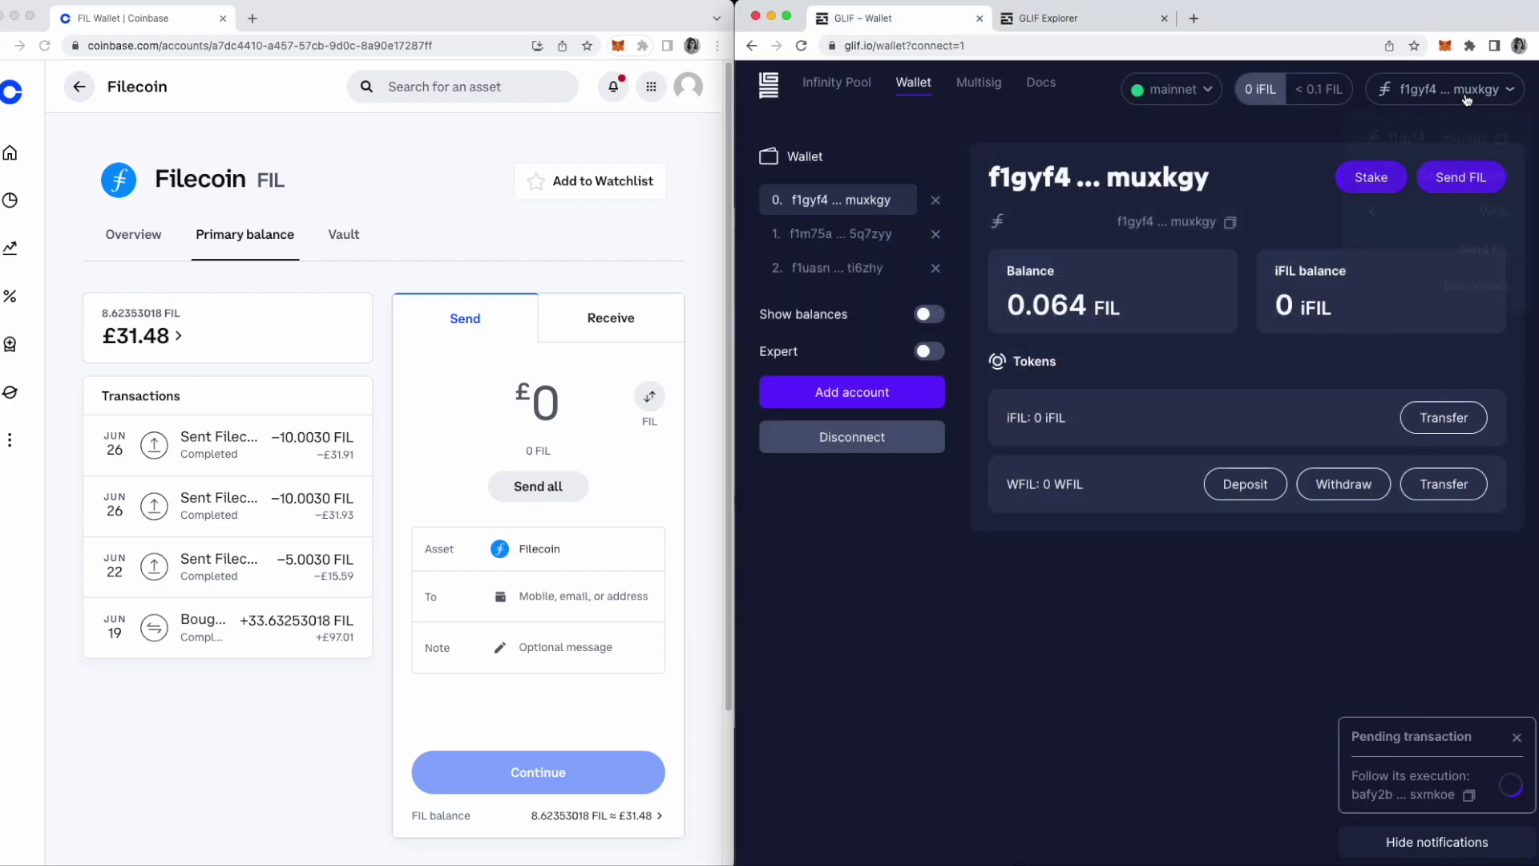
click(1479, 290)
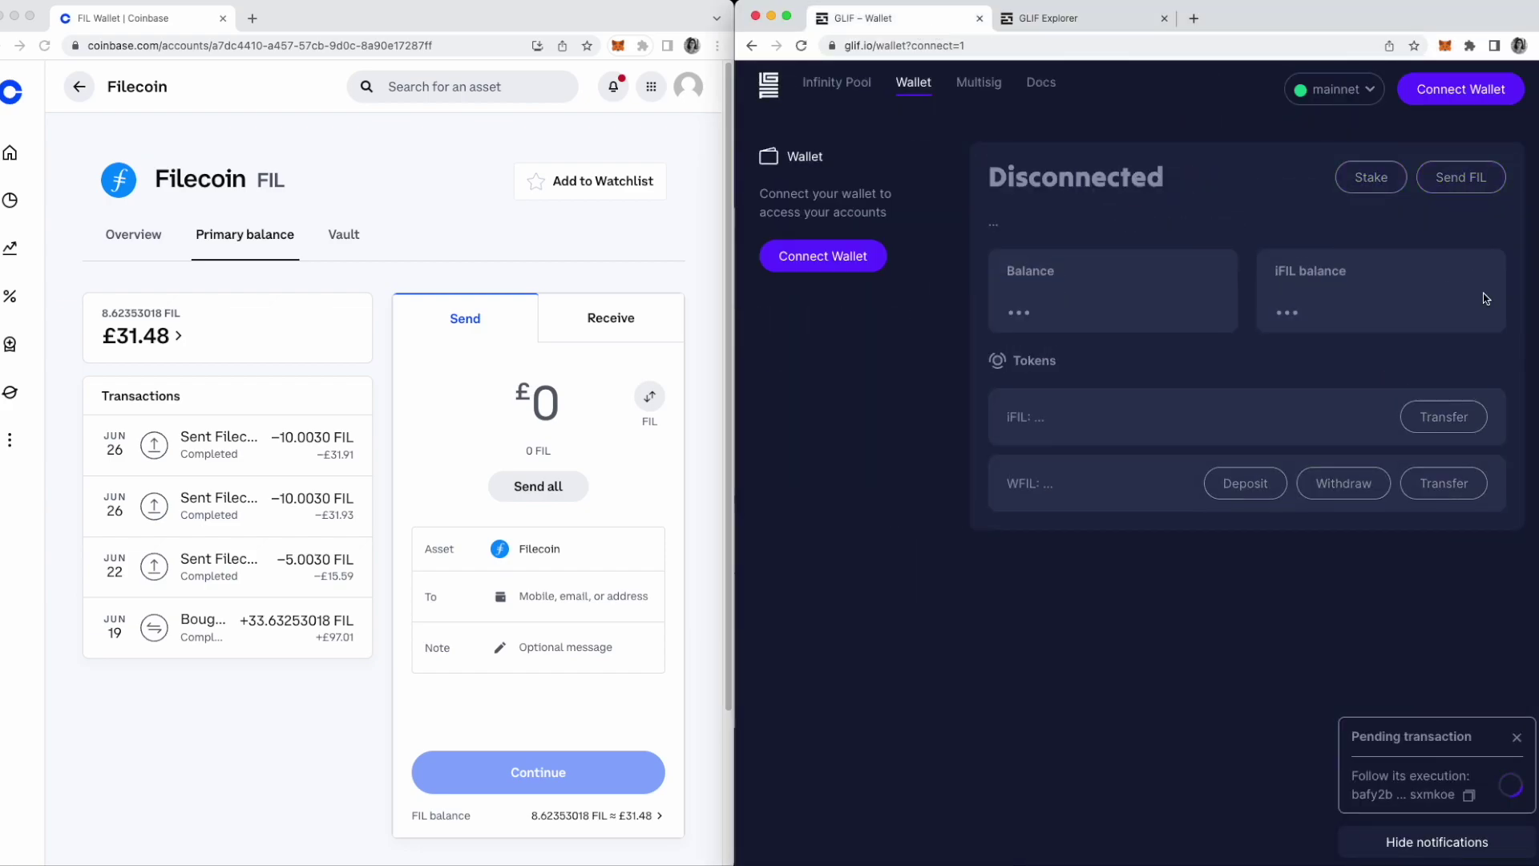
click(1449, 95)
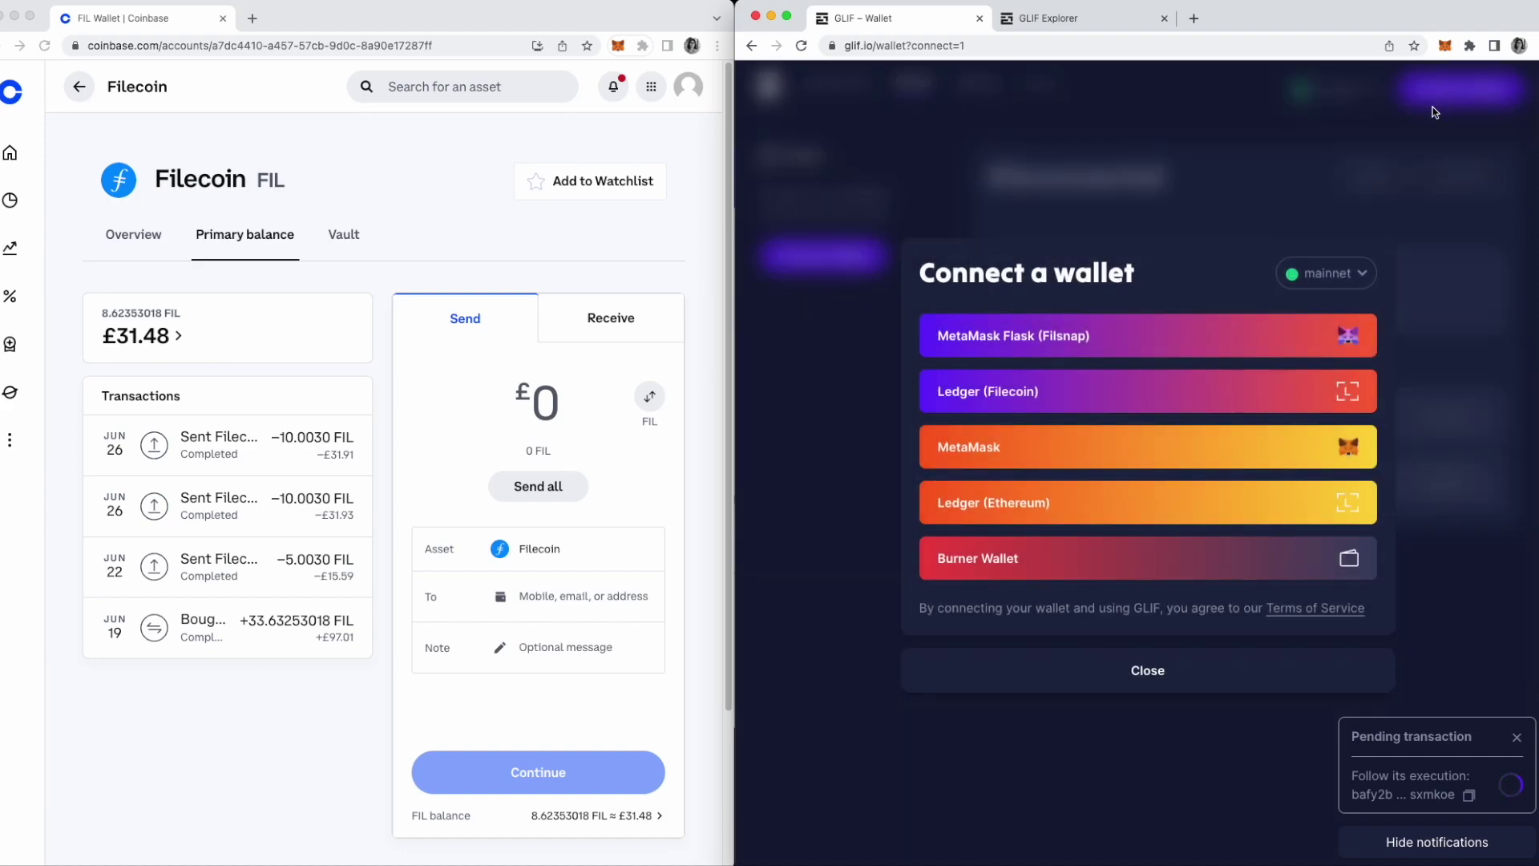
click(1024, 453)
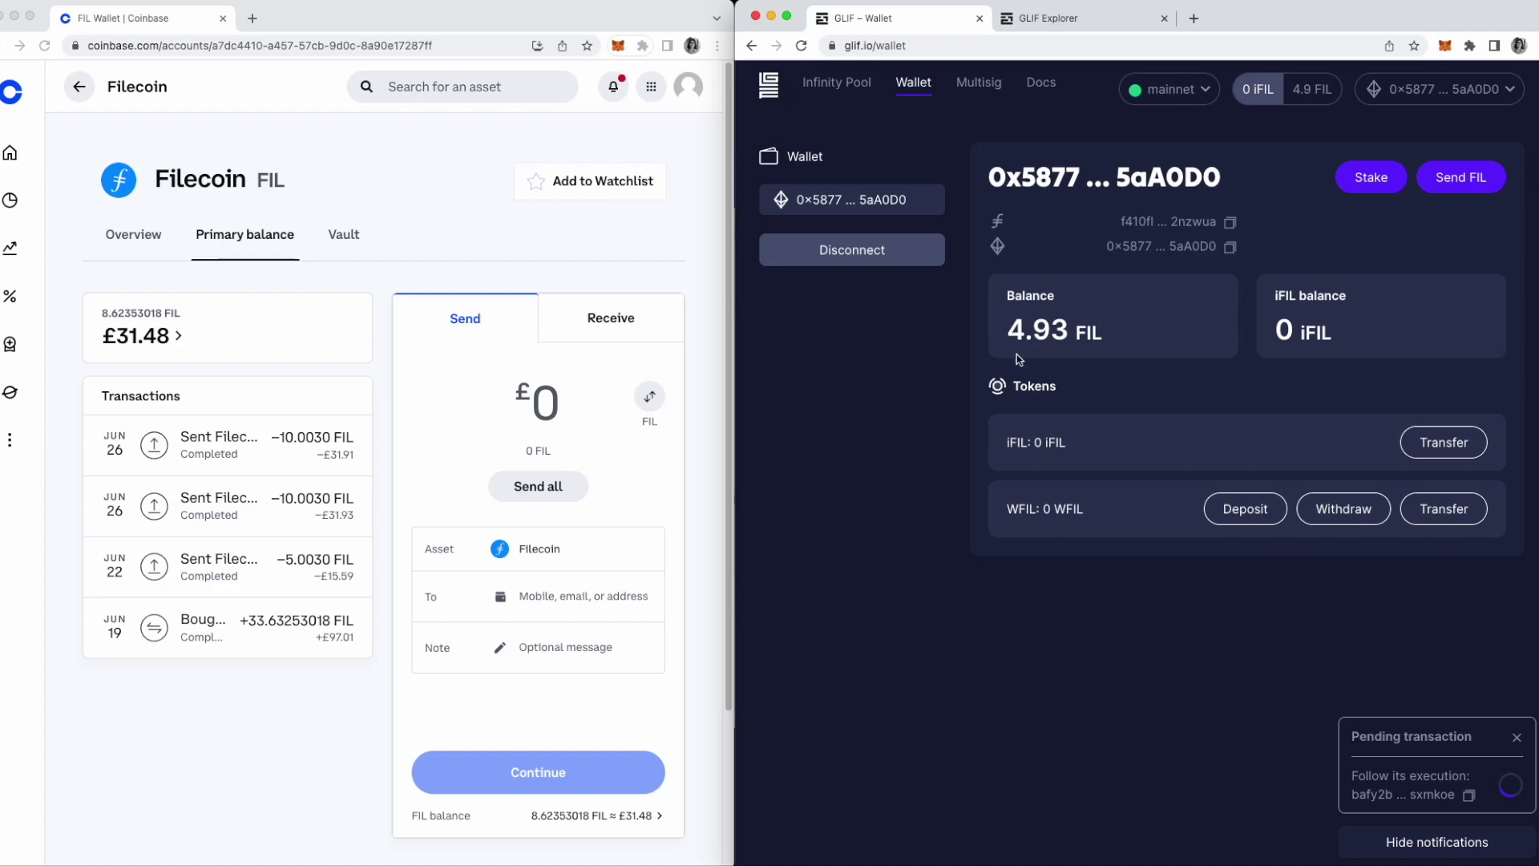
click(1352, 185)
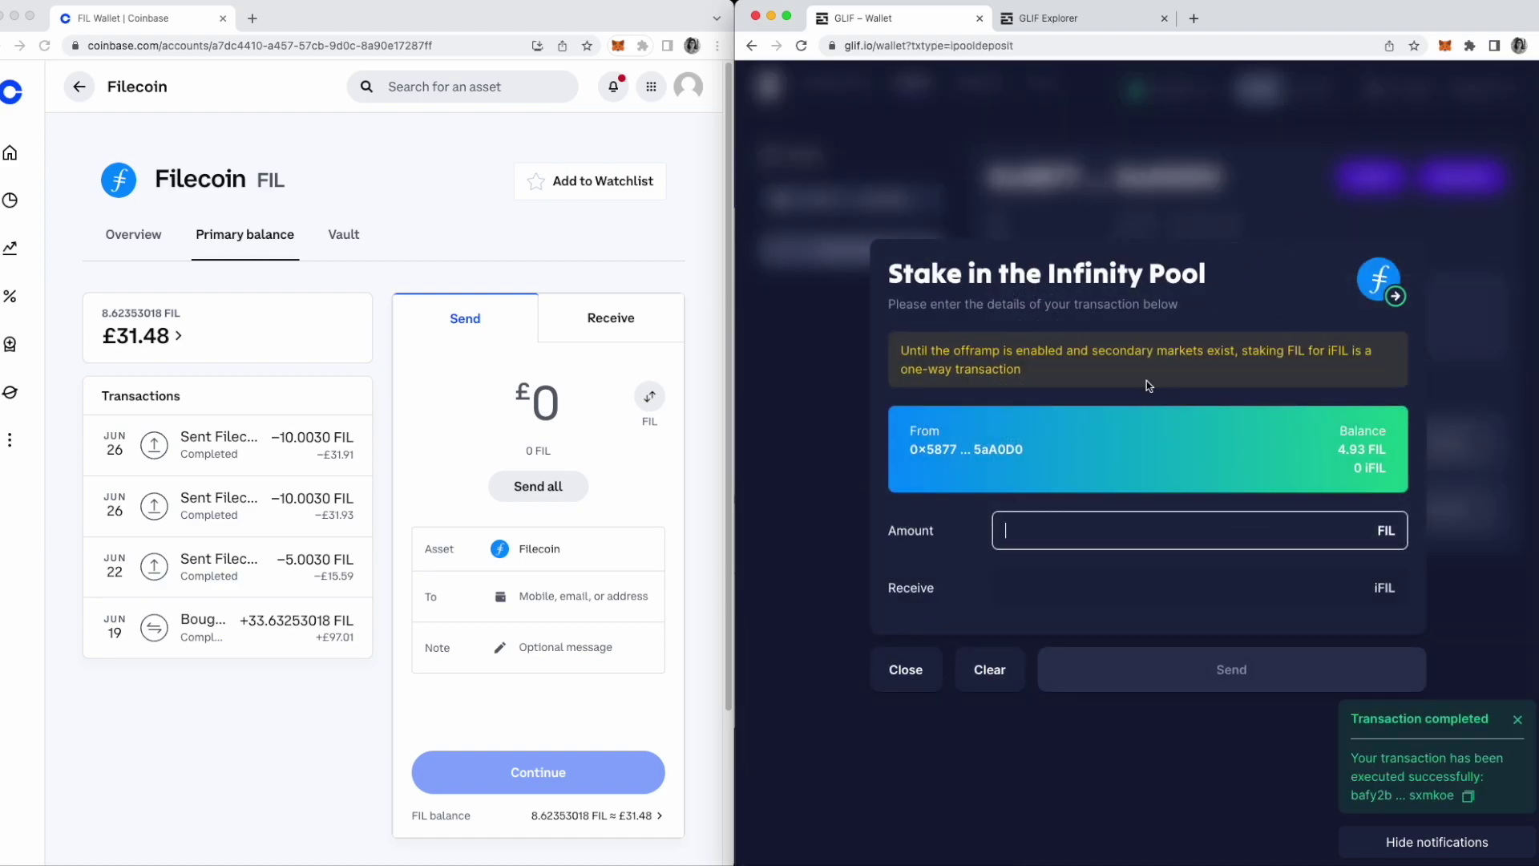
Step: Stake 4.79 FIL, confirming in MetaMask, and close the staking form
click(1122, 535)
text(4.)
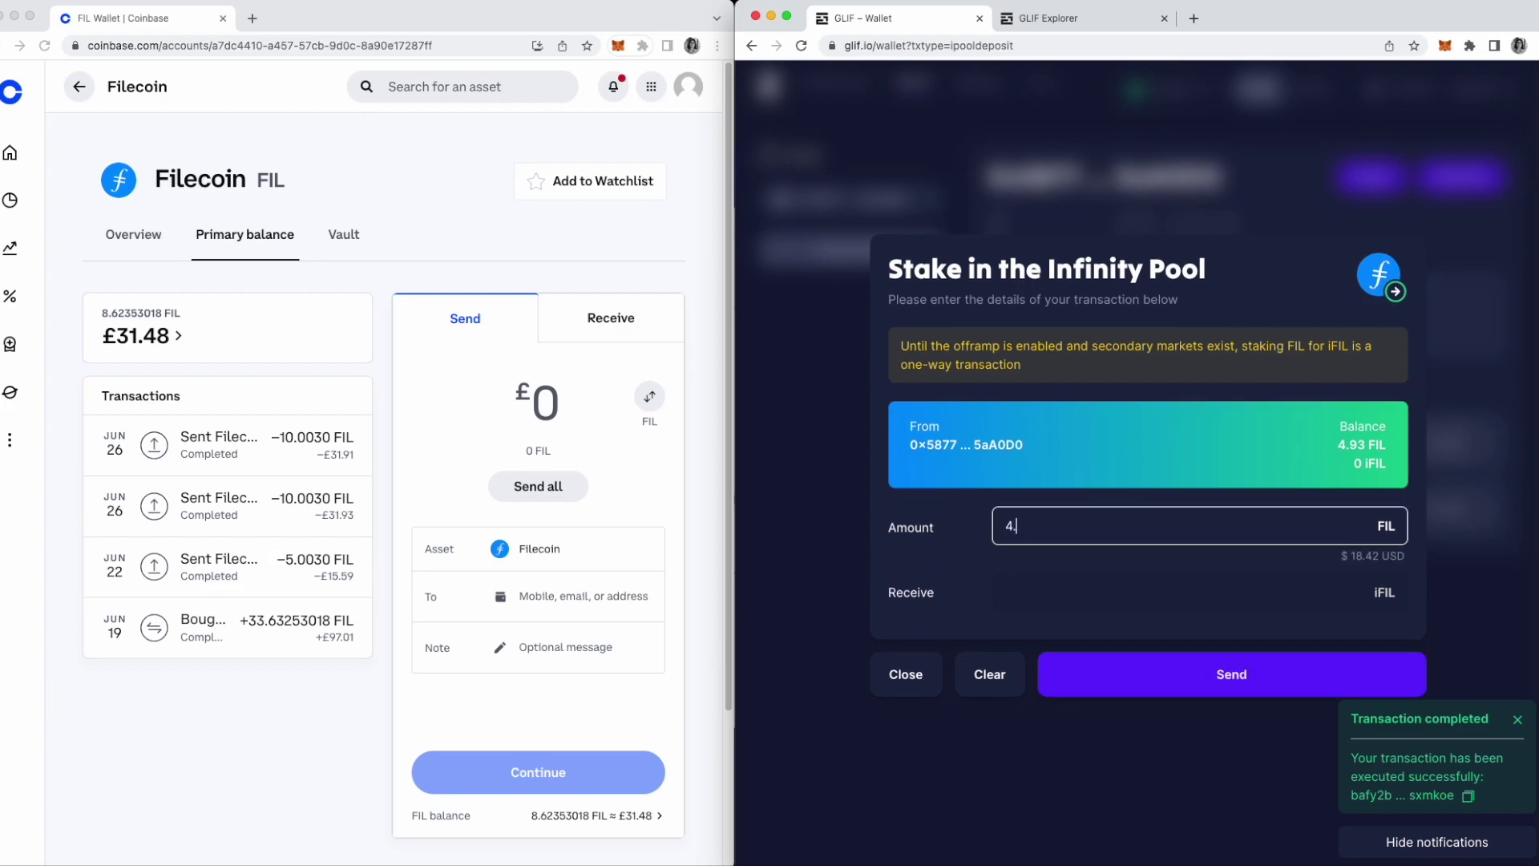
text(79)
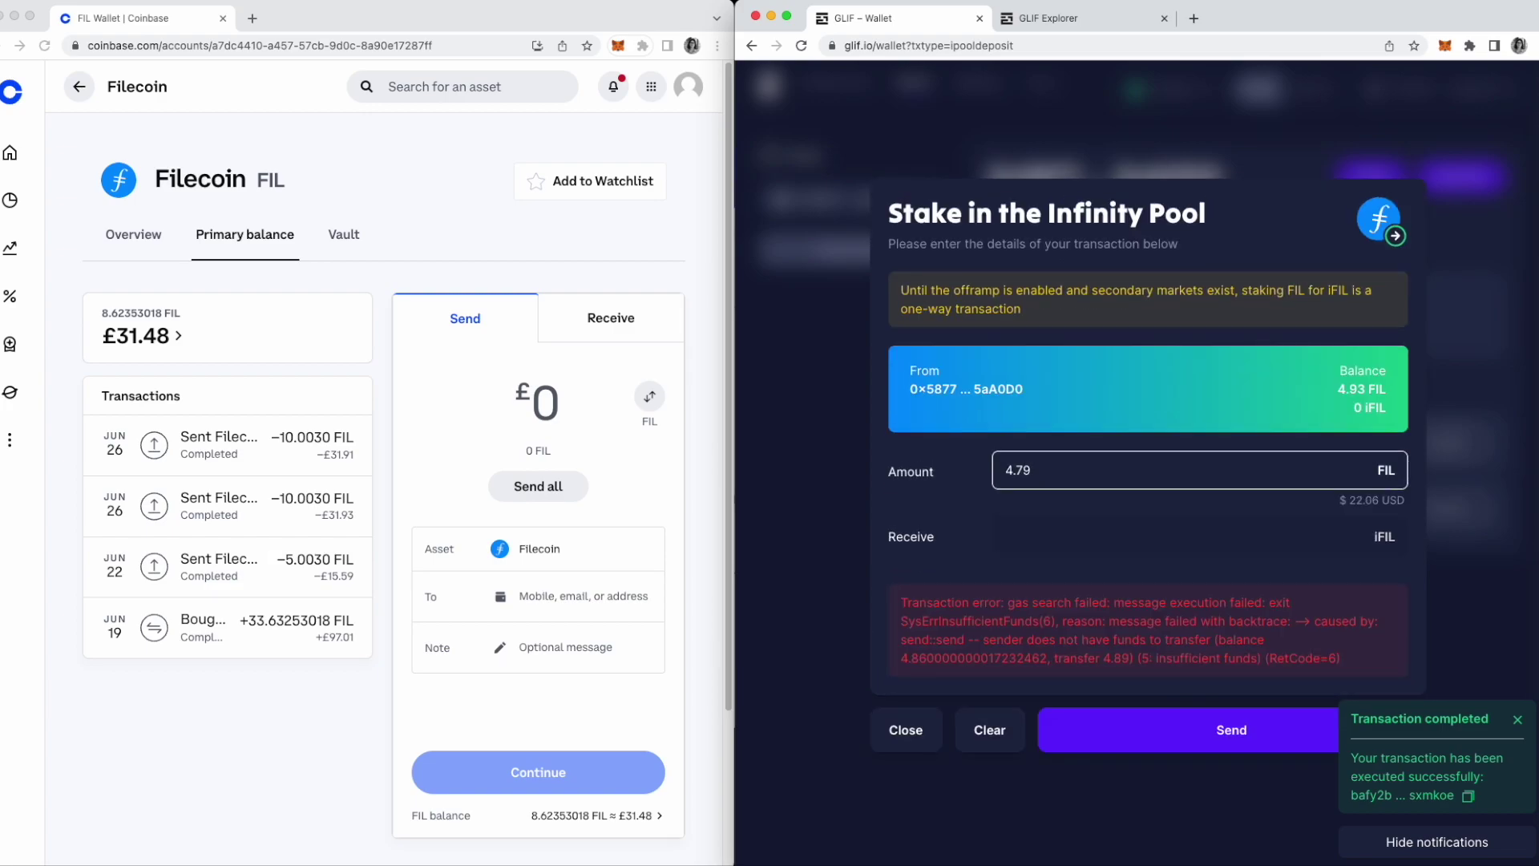
click(1178, 731)
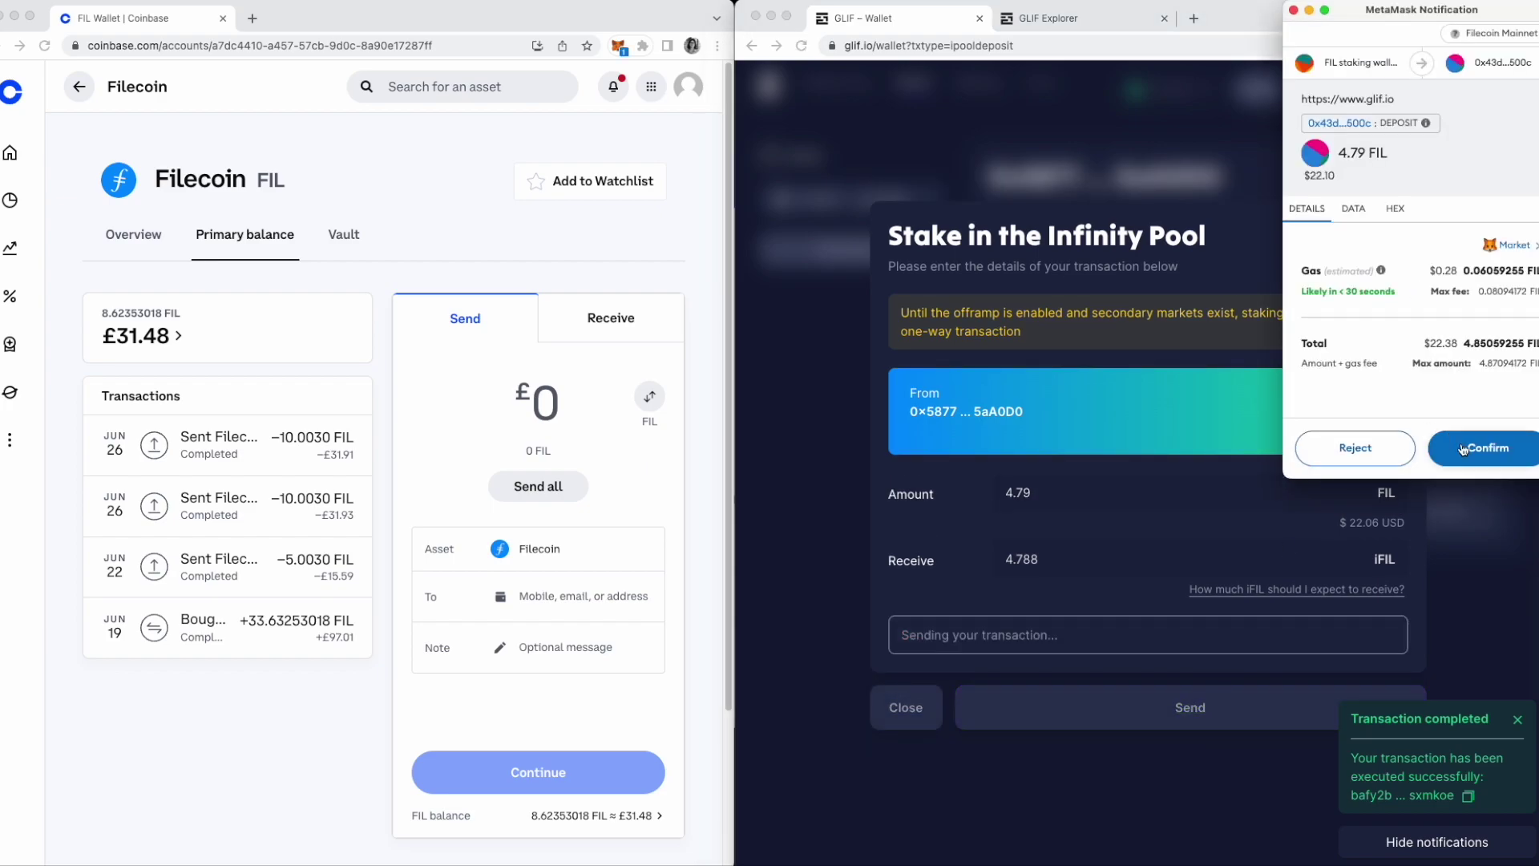
click(1464, 448)
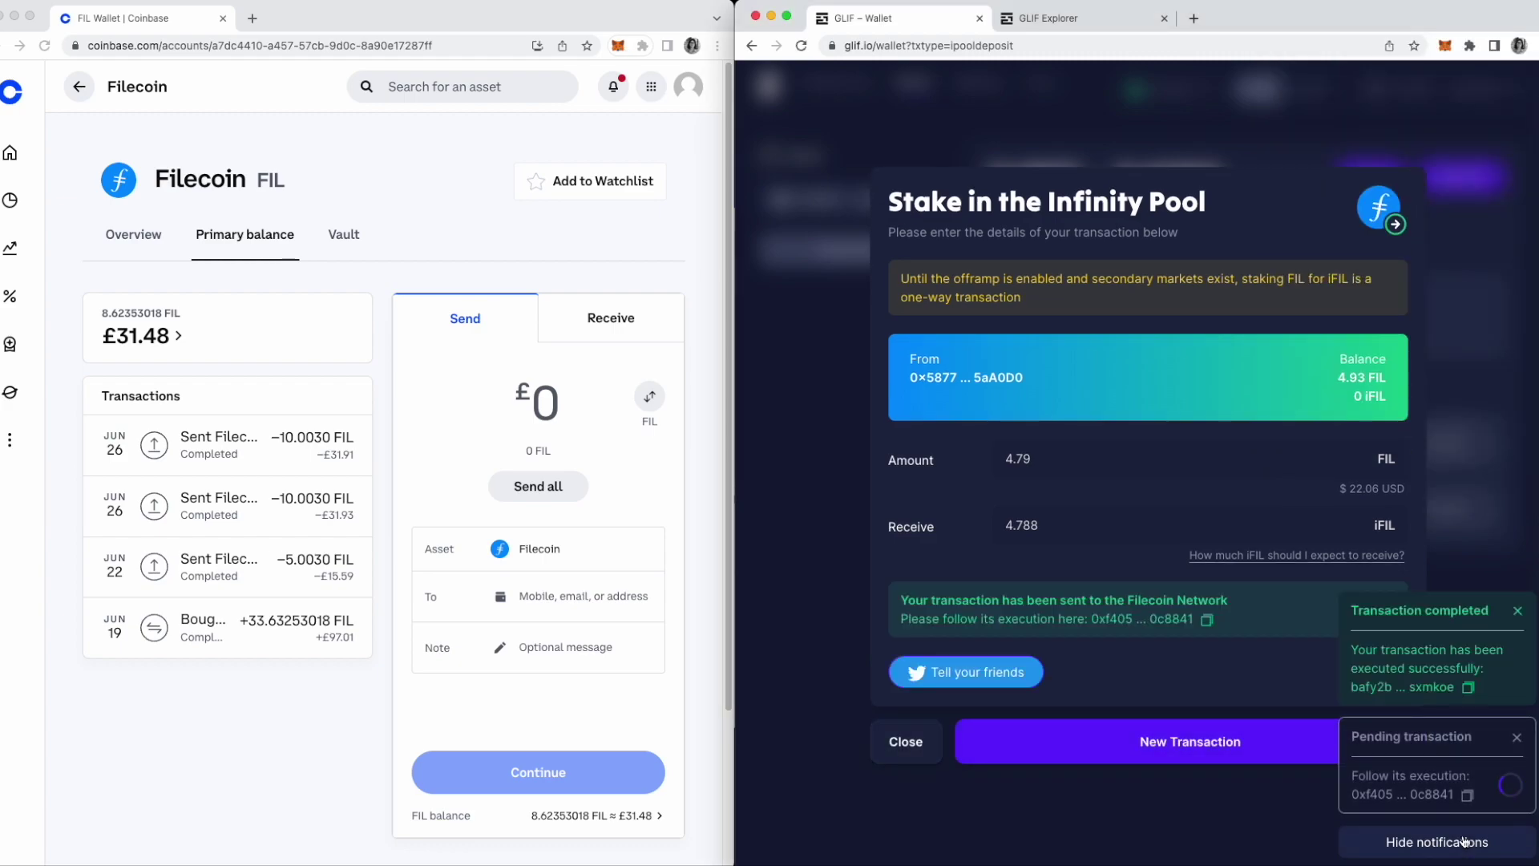
click(1463, 842)
click(906, 739)
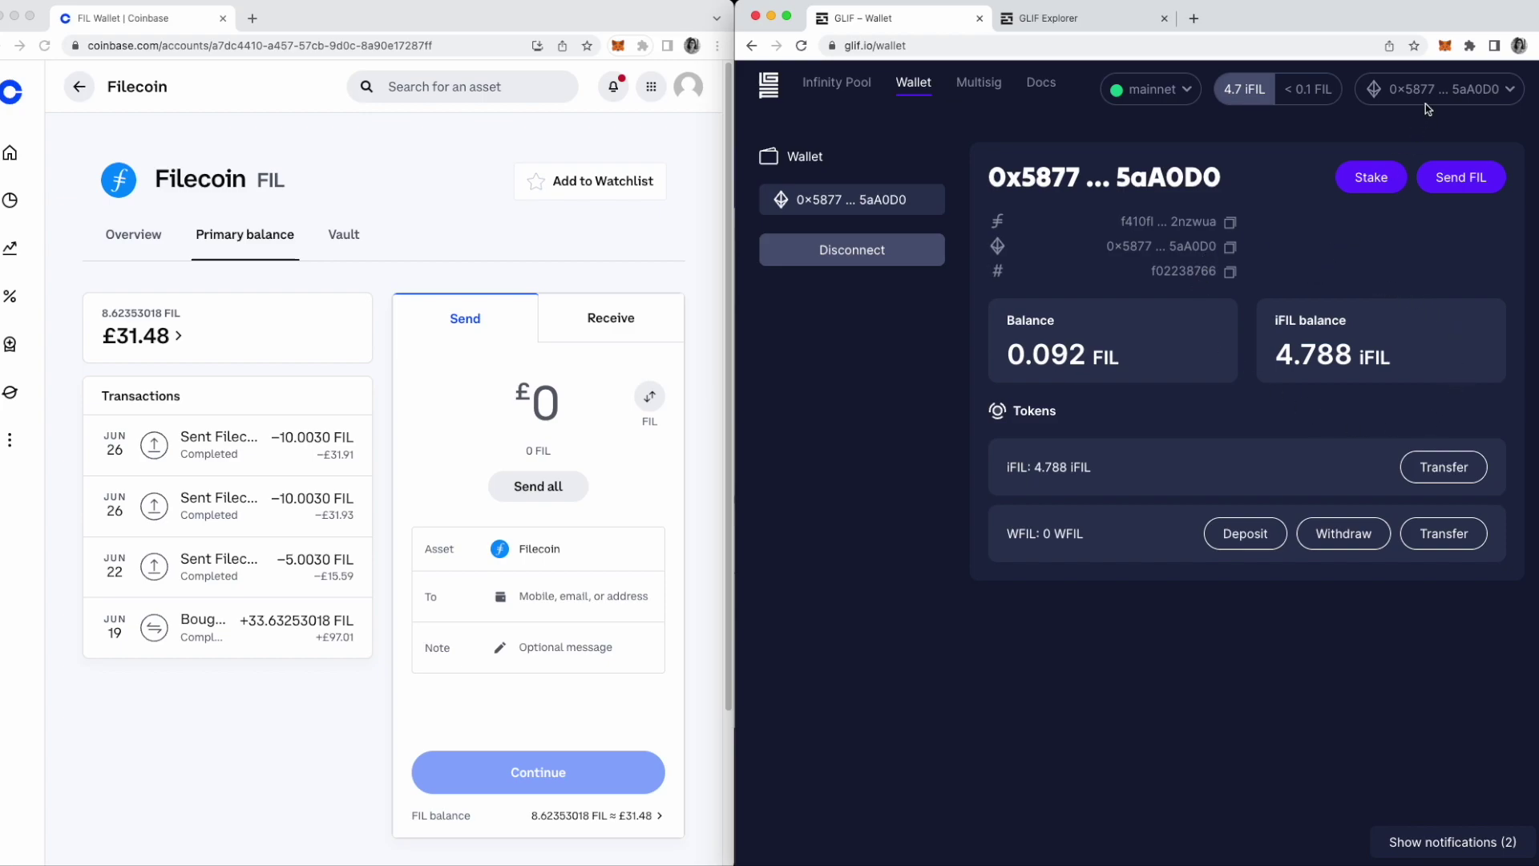
Step: Add the iFIL token to MetaMask and confirm it lists 4.78866 iFIL with 0.0927 FIL
click(1445, 46)
click(1233, 357)
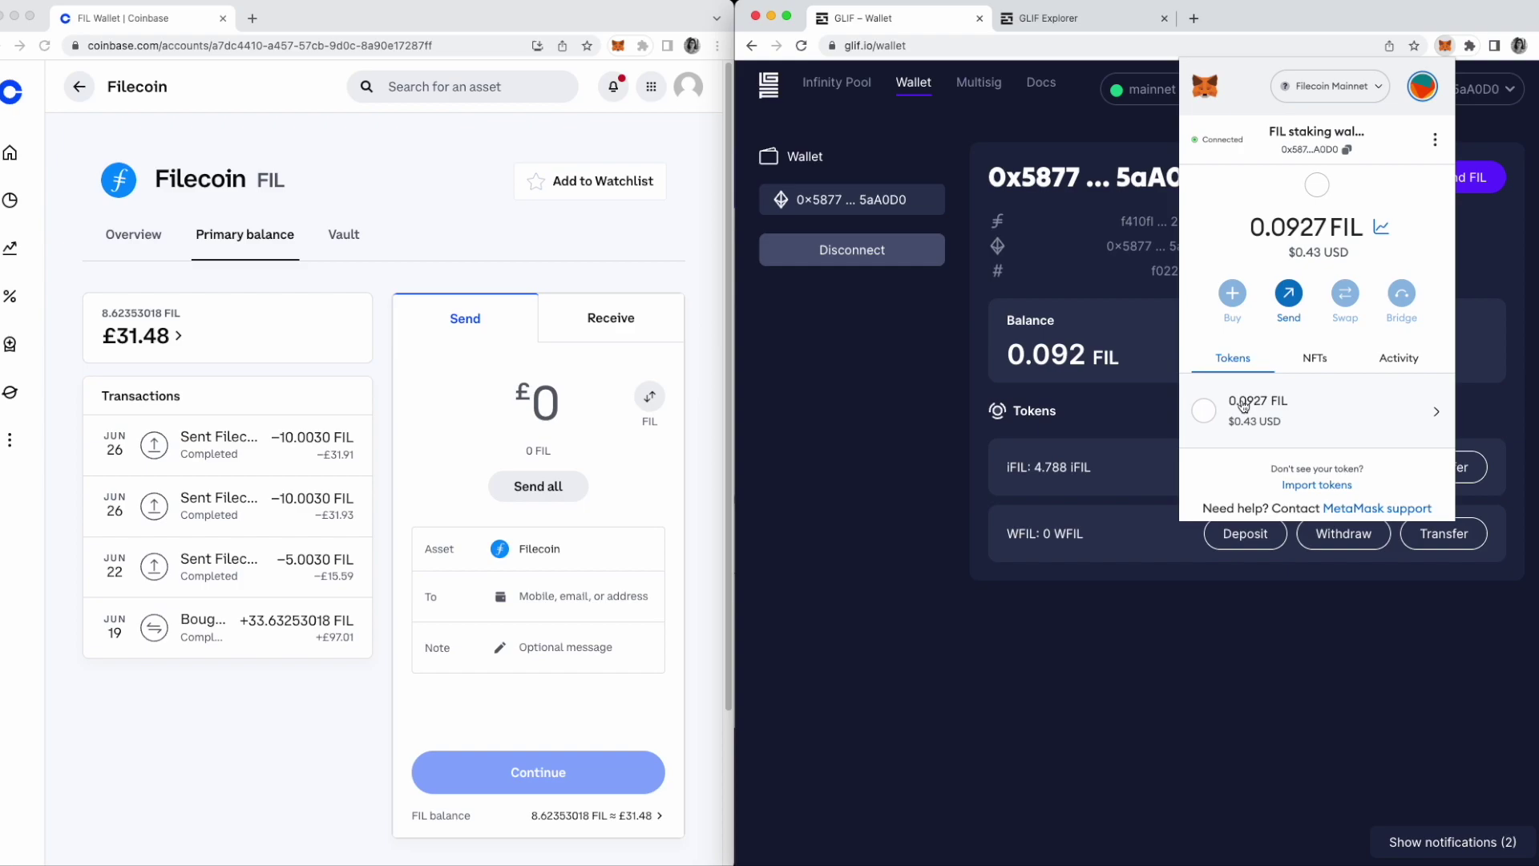
click(1495, 90)
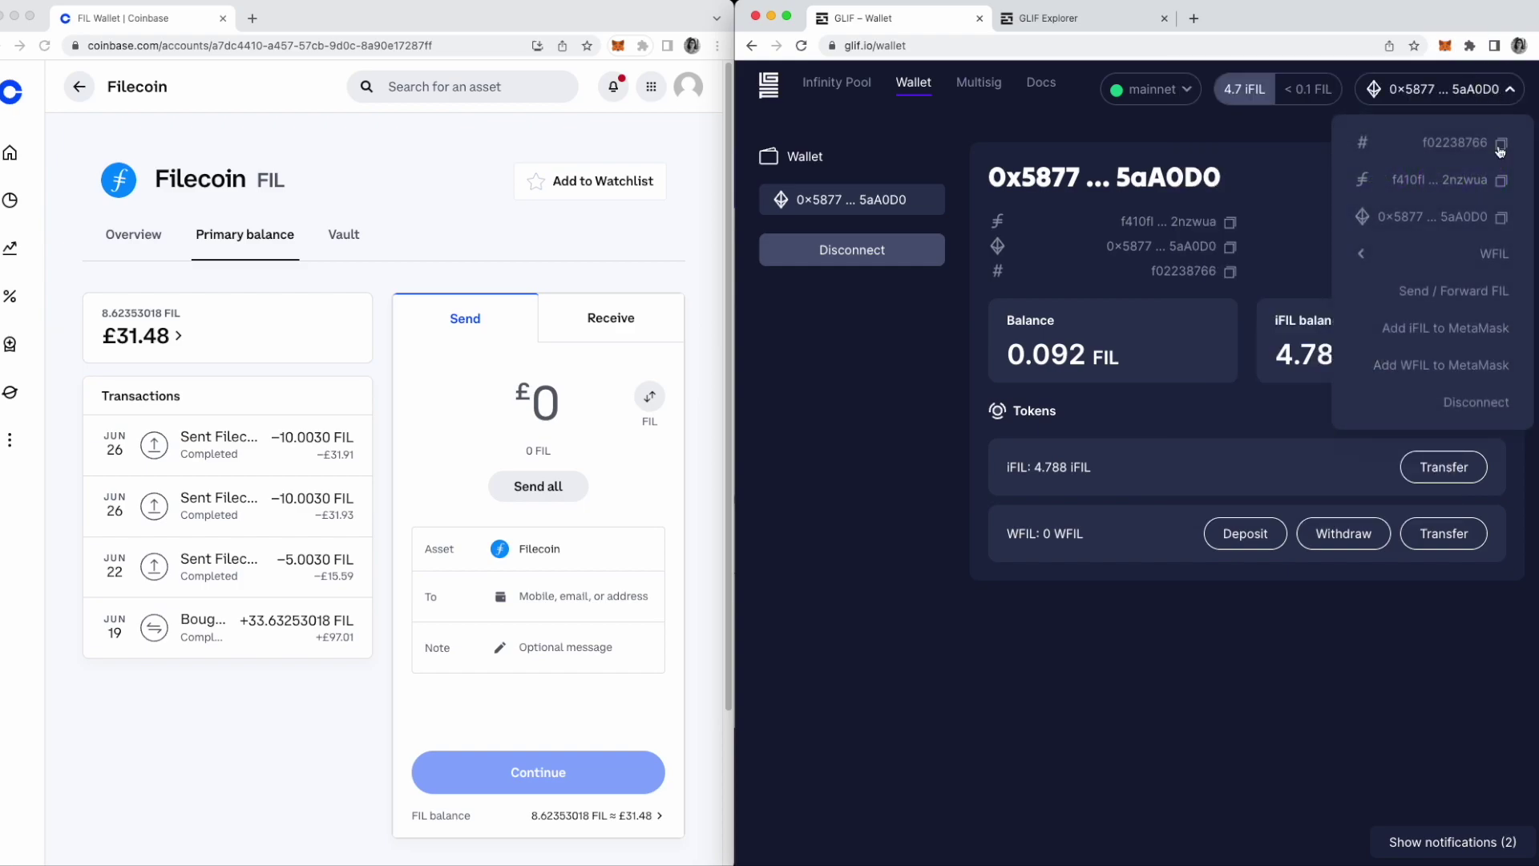
click(1454, 329)
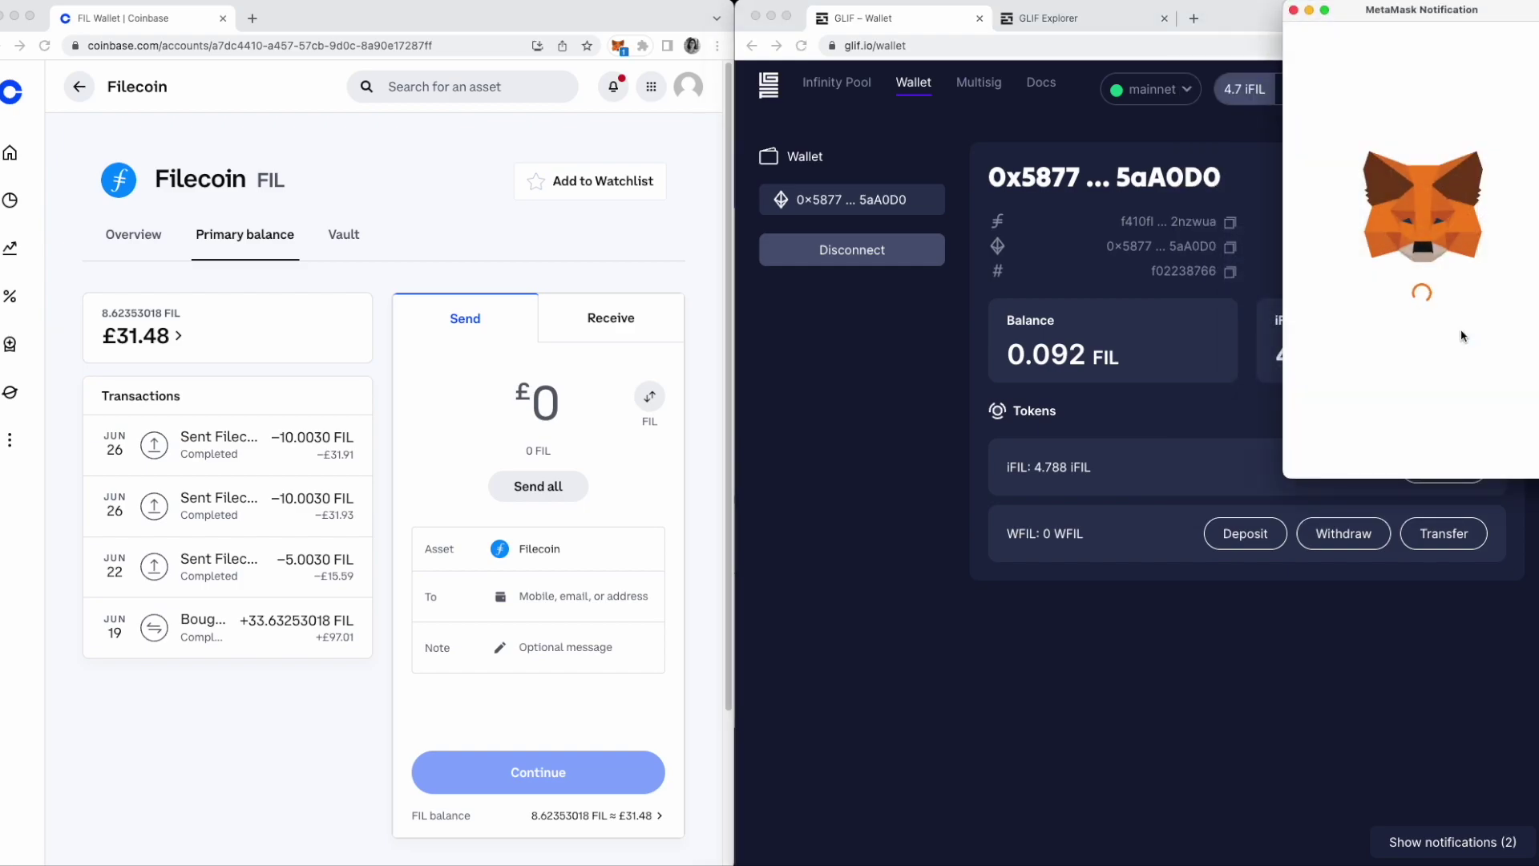
click(1491, 447)
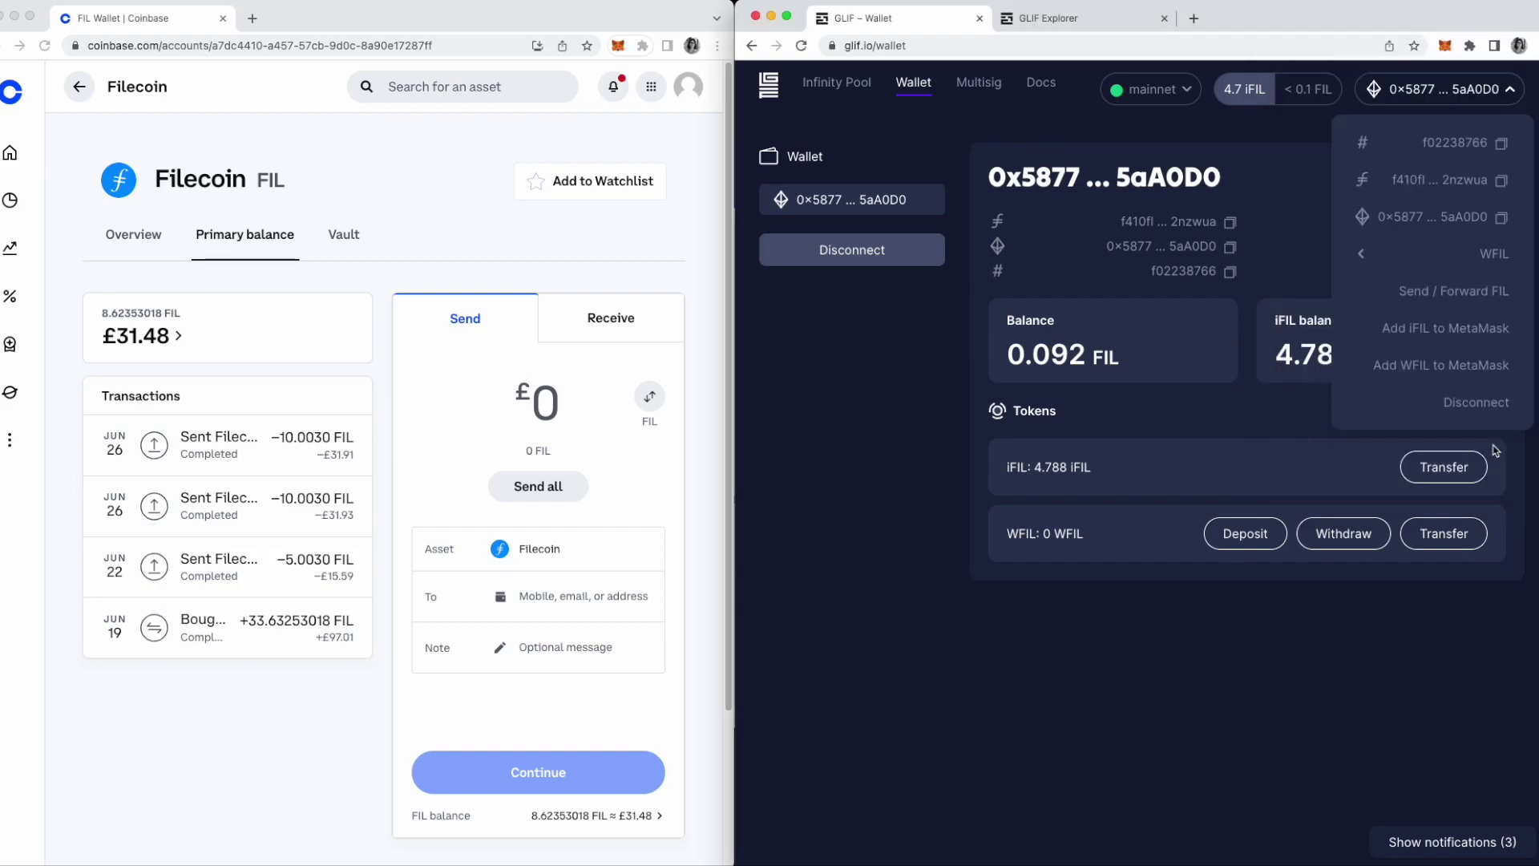
click(1446, 46)
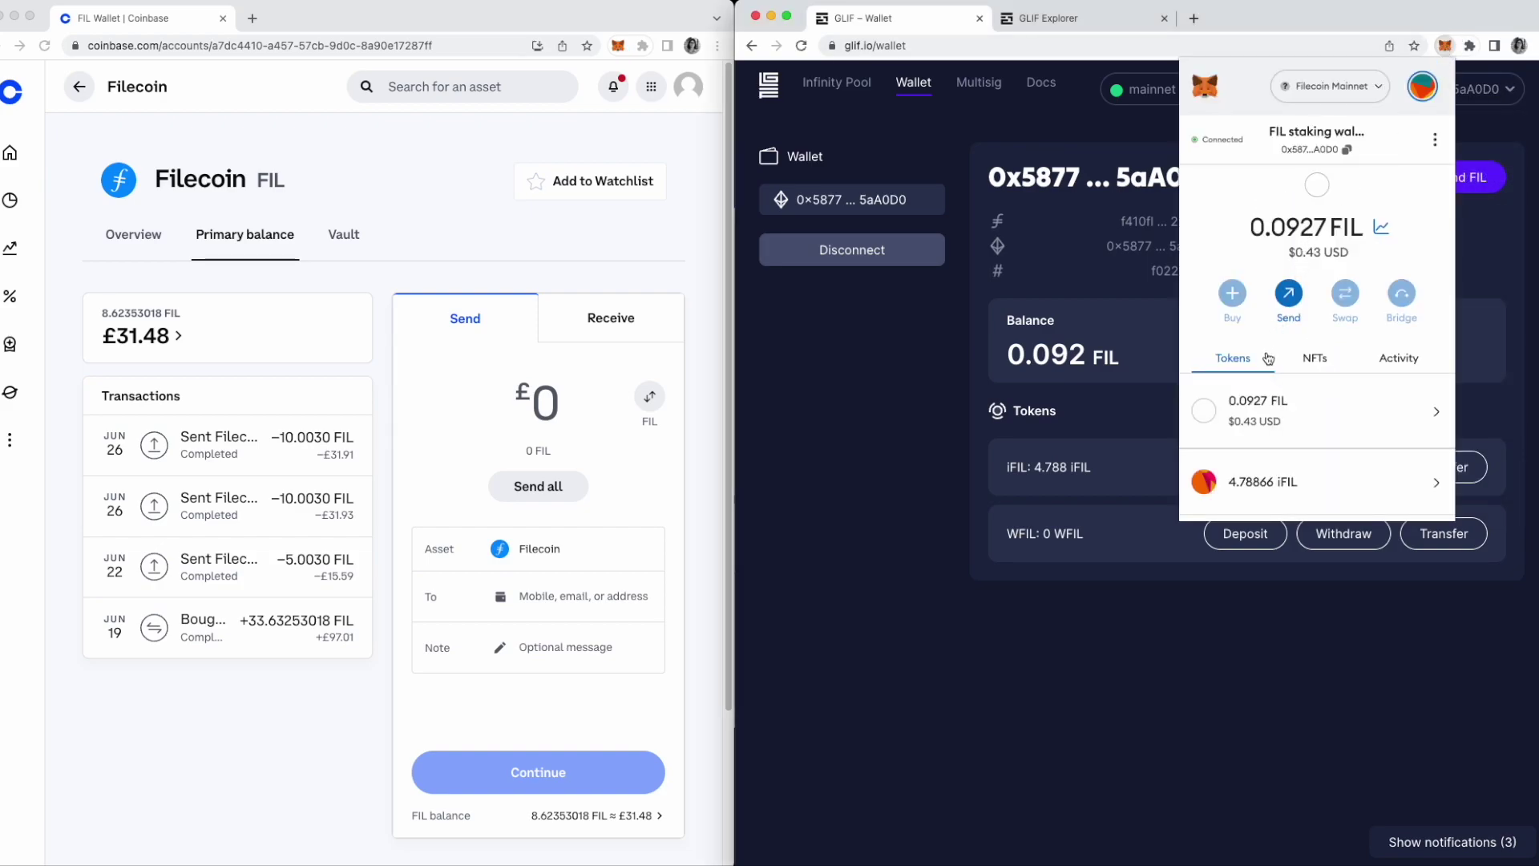